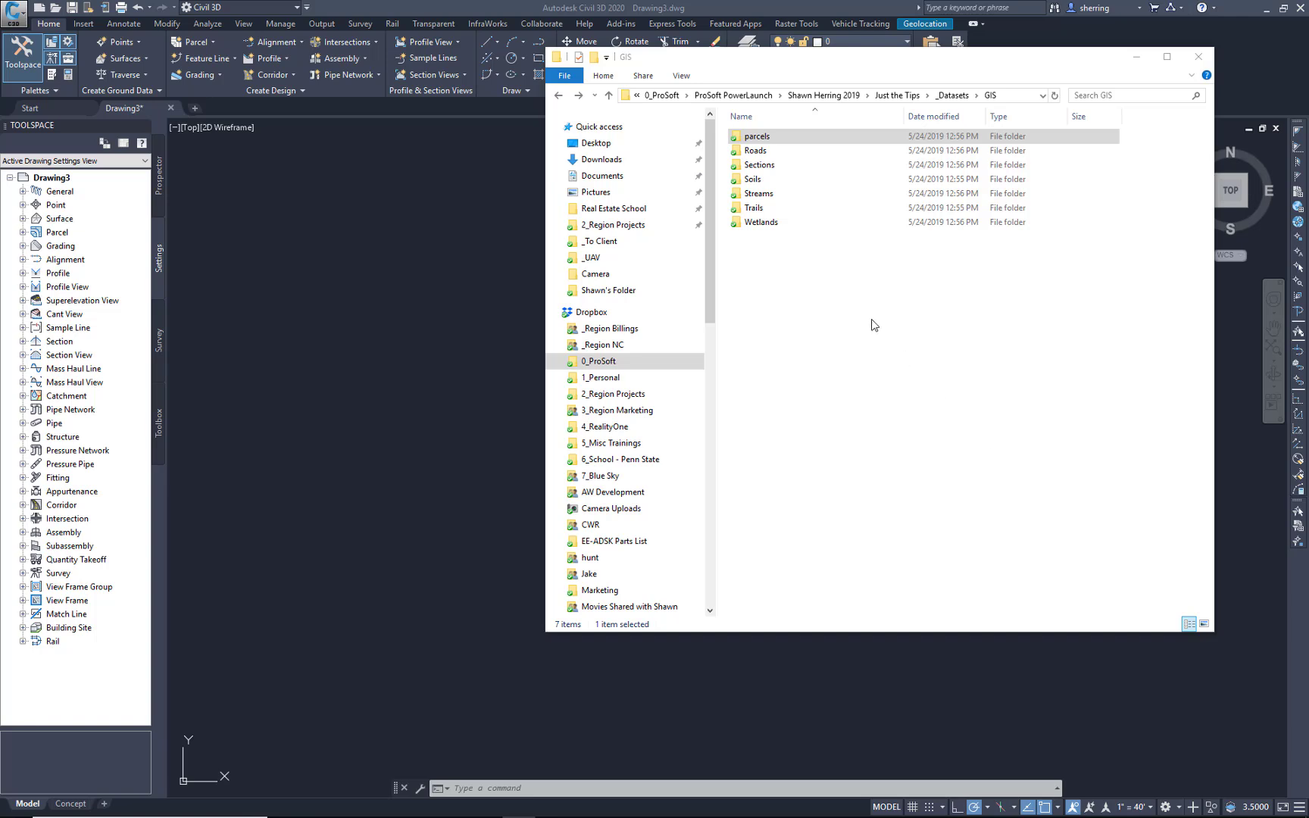
Open the parcels folder and select the TaxParcel.shp shapefile.
double_click(752, 136)
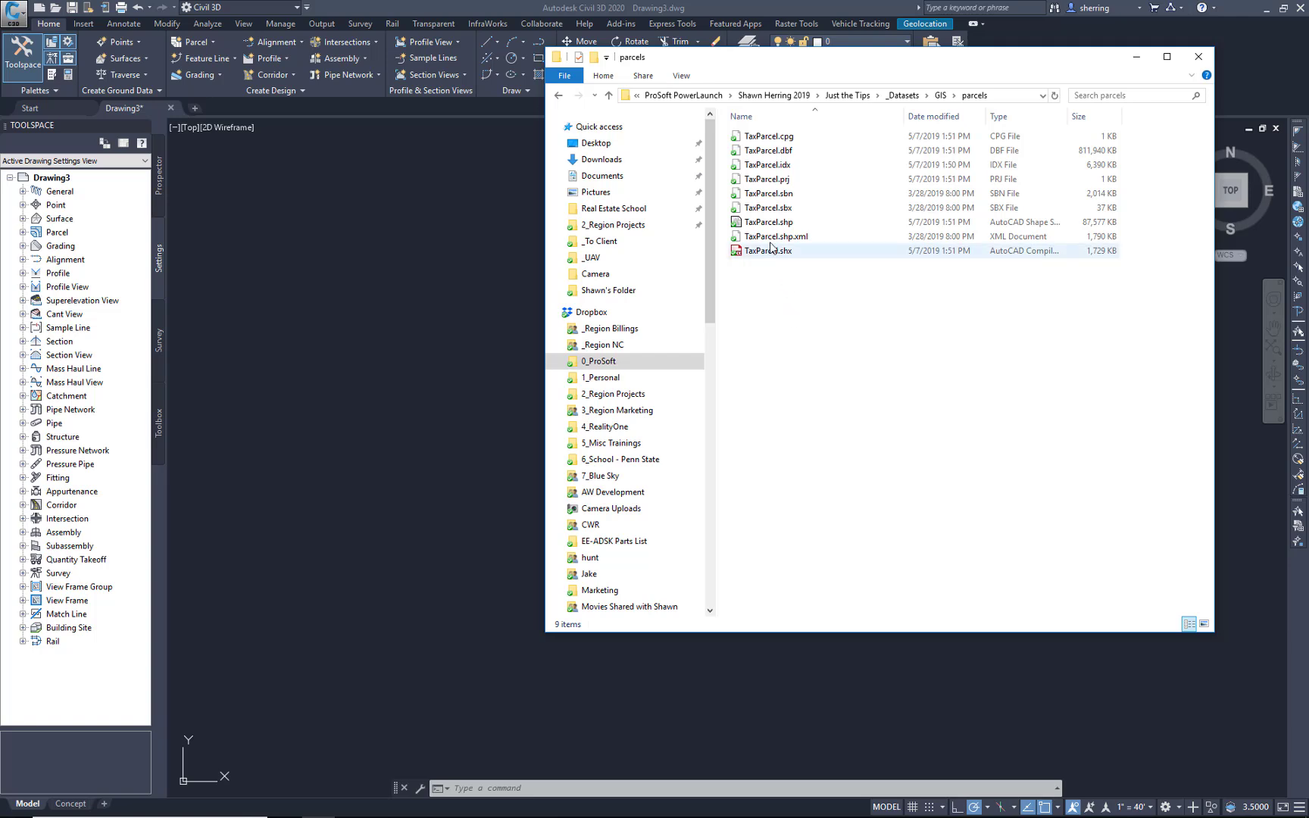
left_click(769, 227)
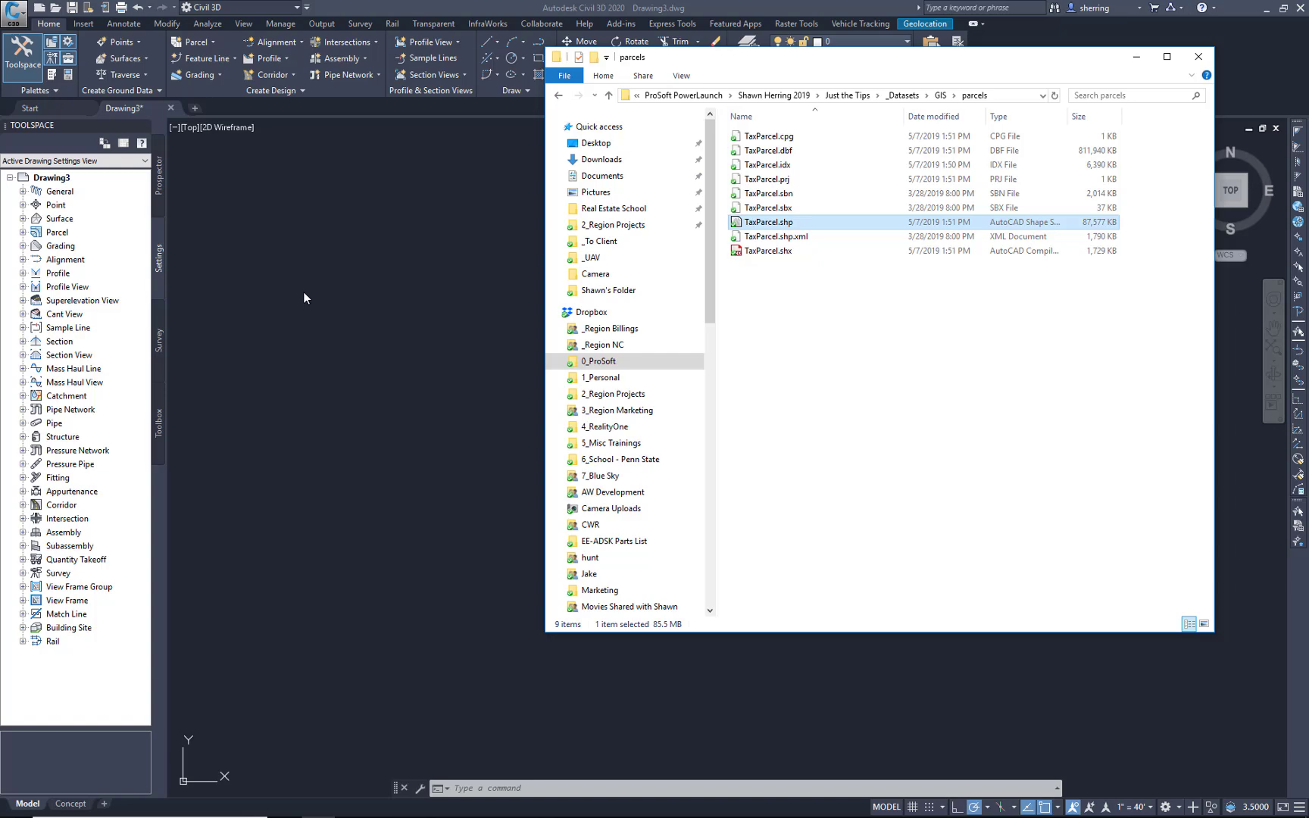
Review Drawing3's settings without changes, then drag TaxParcel.shp into the drawing.
left_click(159, 262)
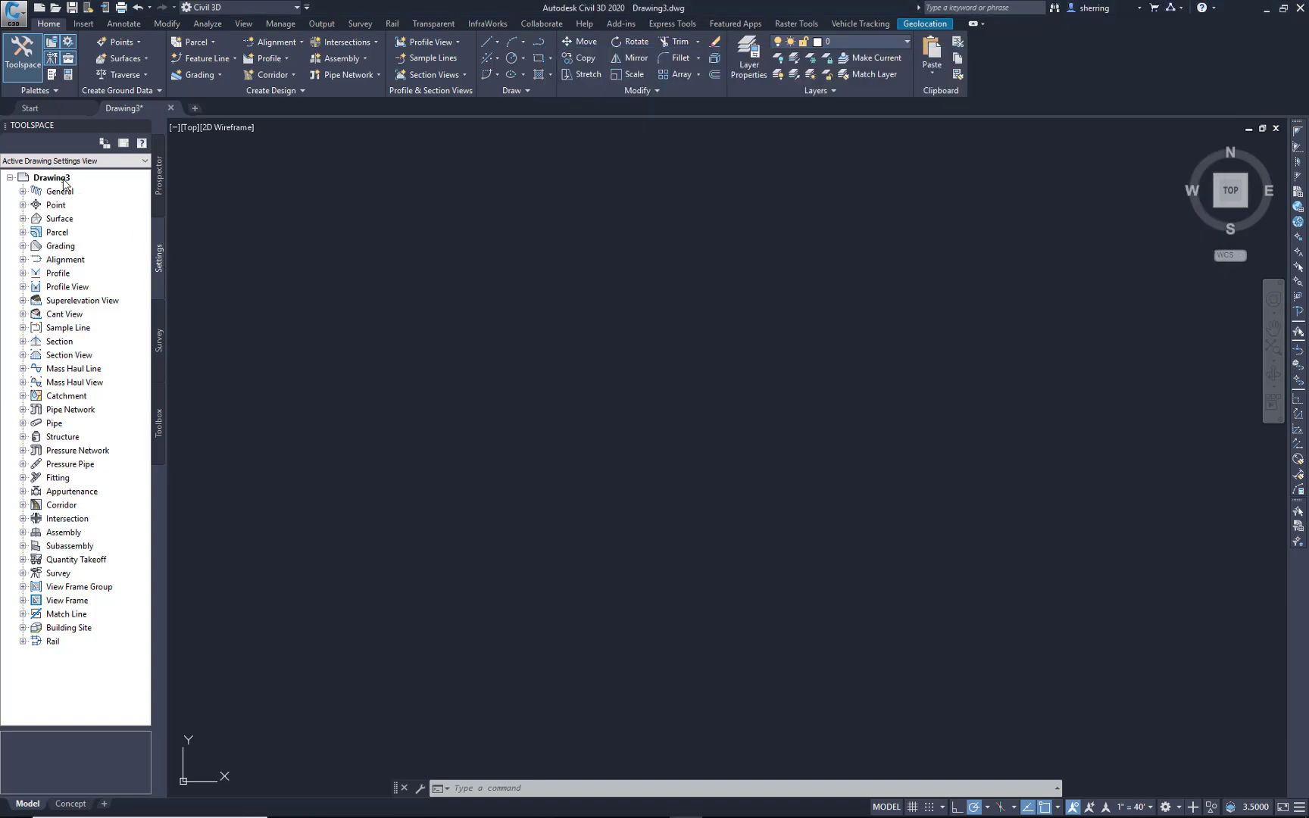
right_click(63, 183)
left_click(83, 188)
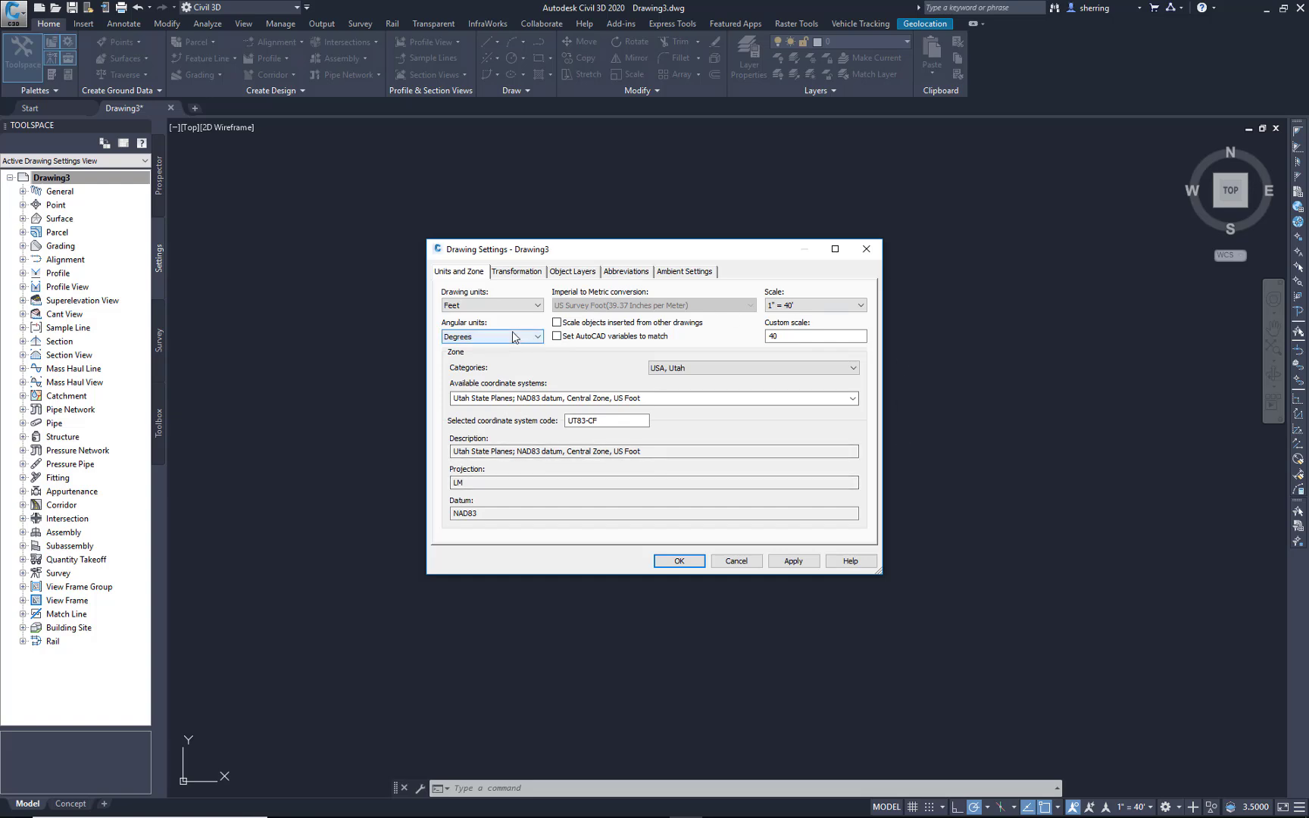
left_click(736, 560)
left_click(317, 804)
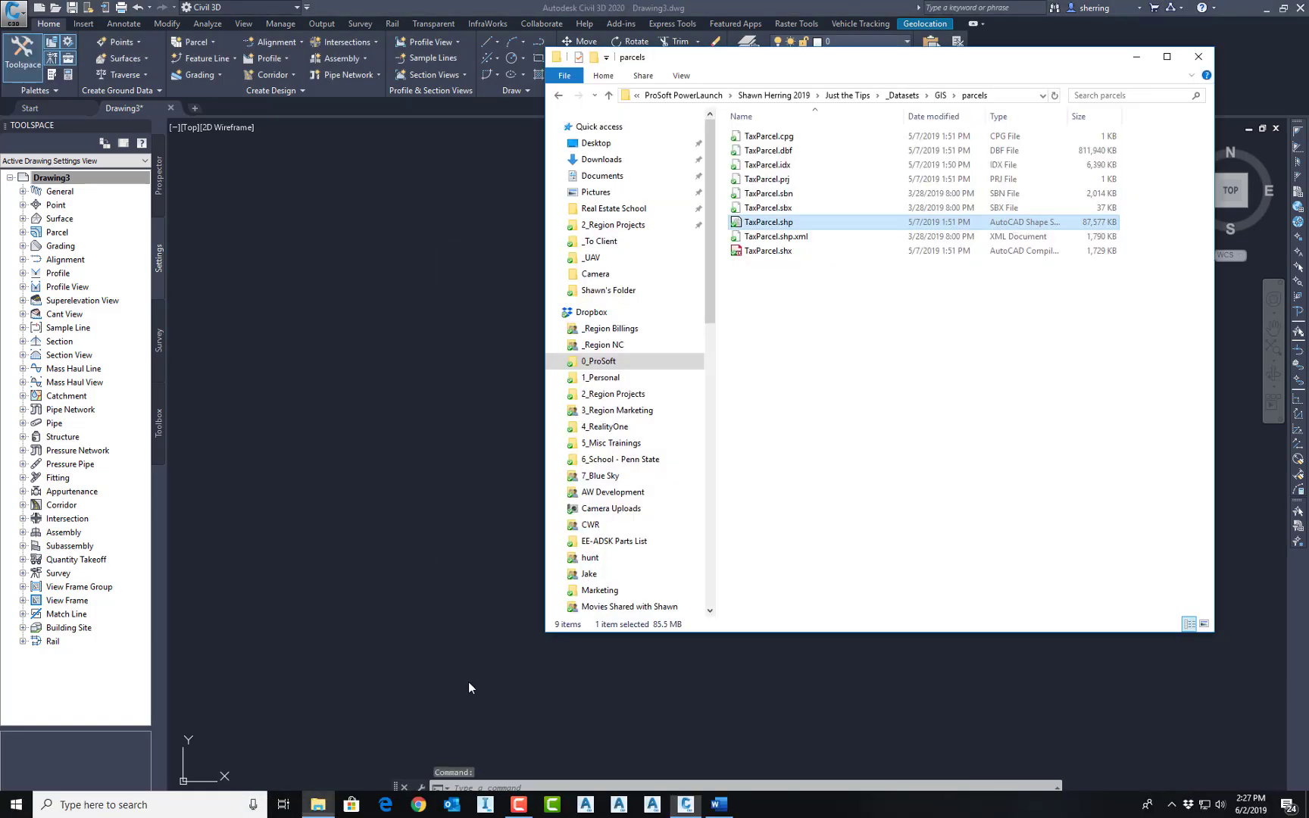
left_click_drag(372, 354, 371, 351)
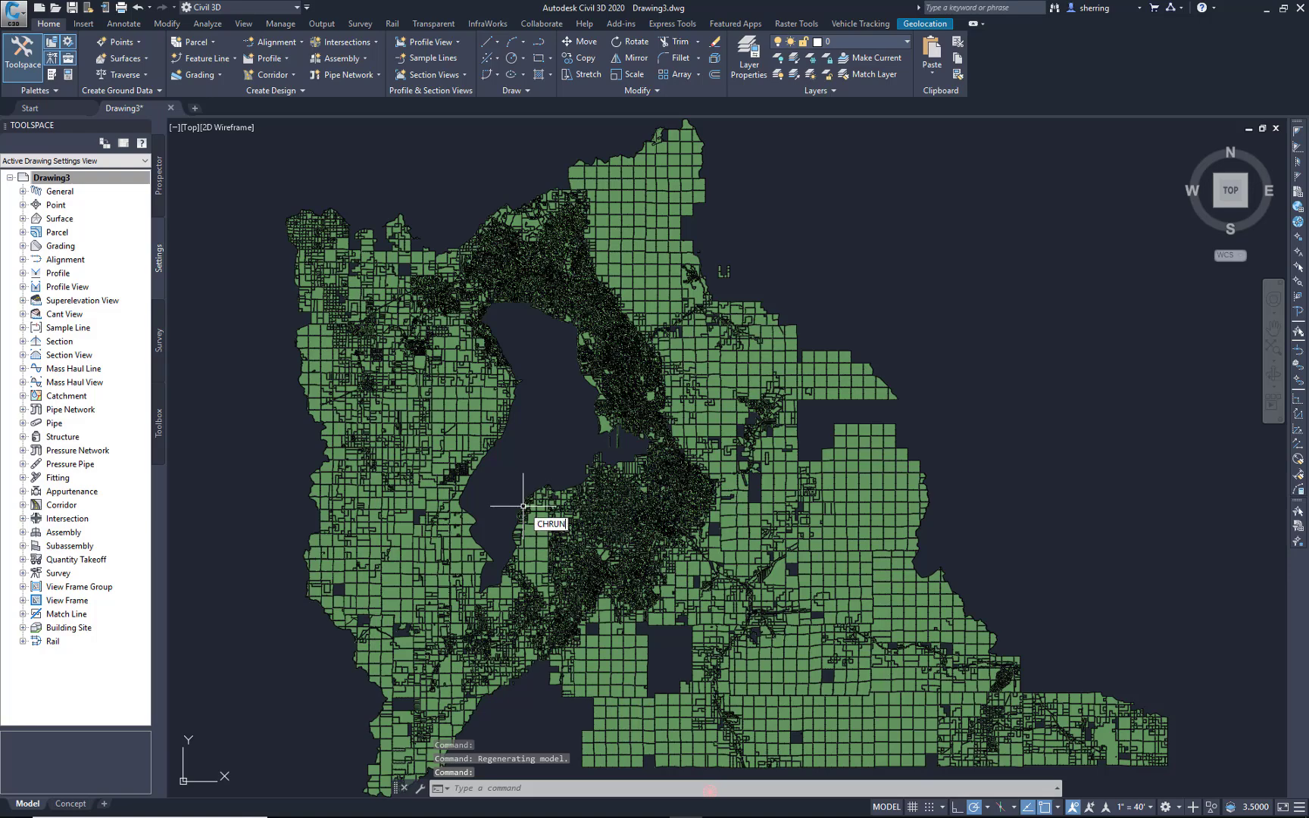
Turn the map task pane on with MAPWSPACE.
key("BackSpace")
key("BackSpace")
key("BackSpace")
key("BackSpace")
key("BackSpace")
type("MAPWSPACE")
key("Return")
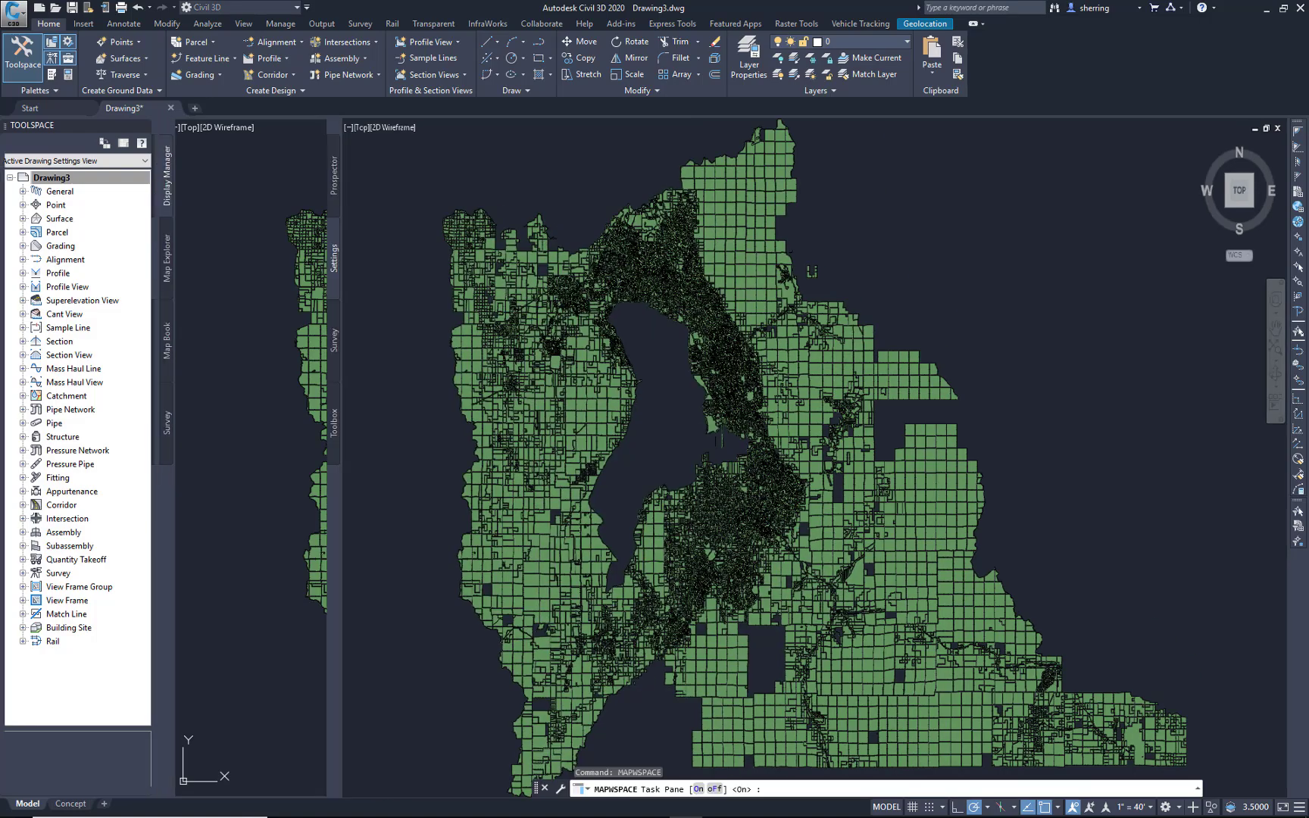
key("Return")
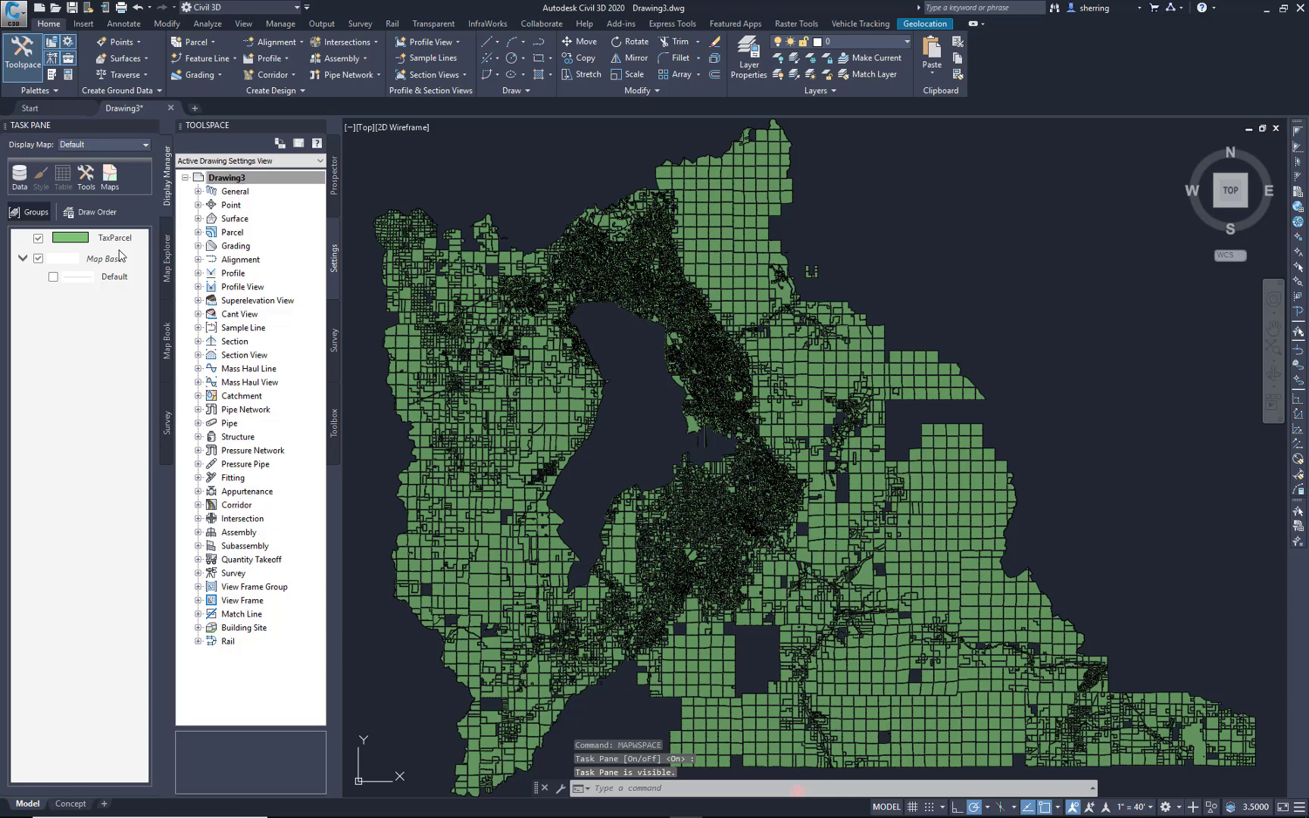
Show the TaxParcel attribute table and filter it by PARCELID 260630193.
left_click(120, 241)
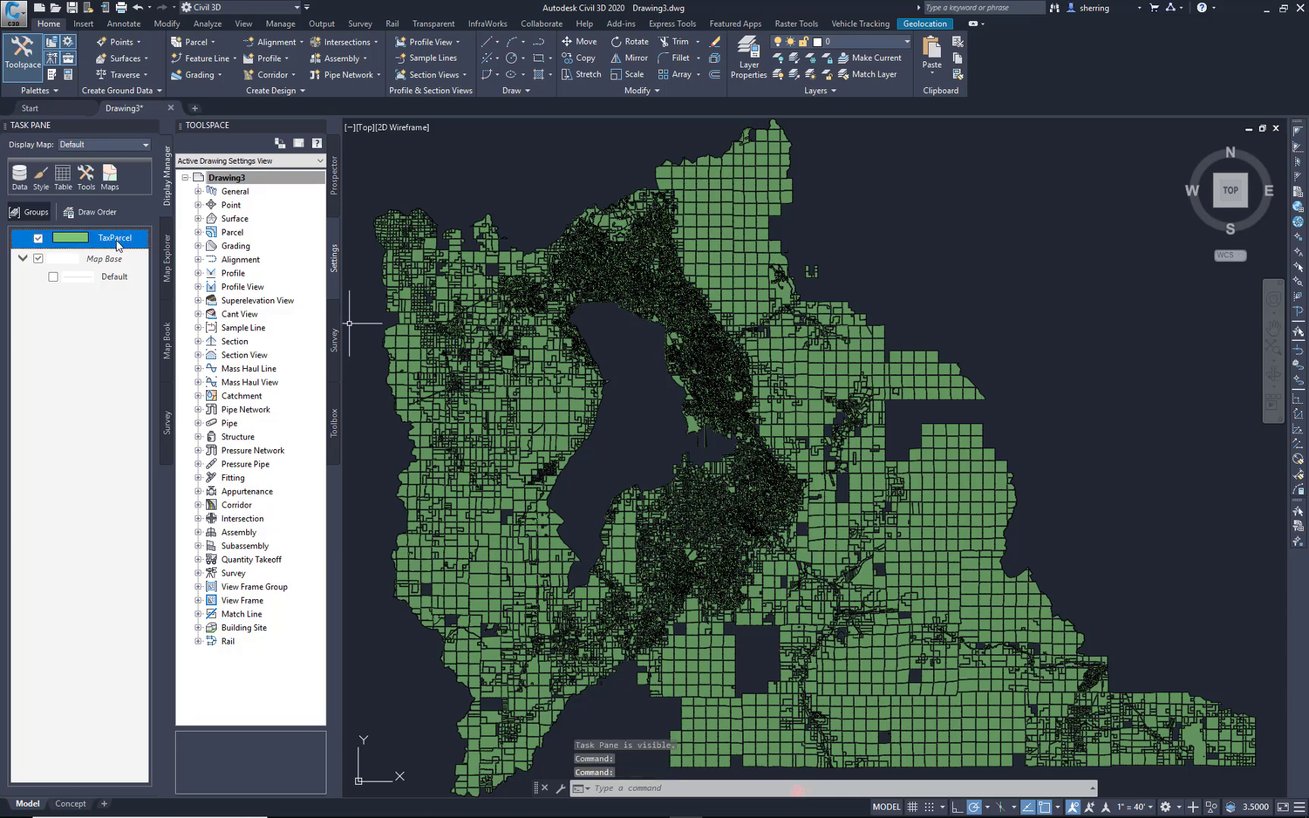
right_click(655, 453)
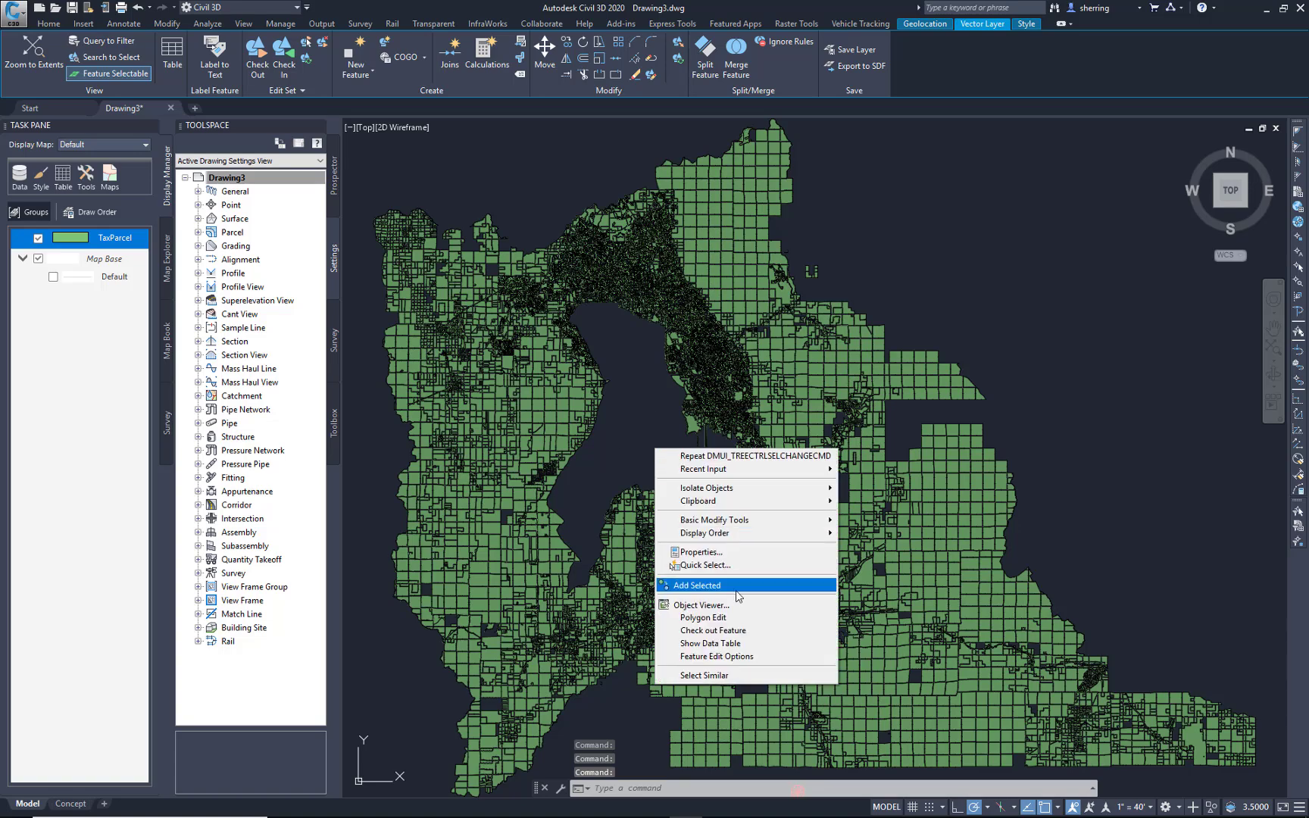
left_click(728, 646)
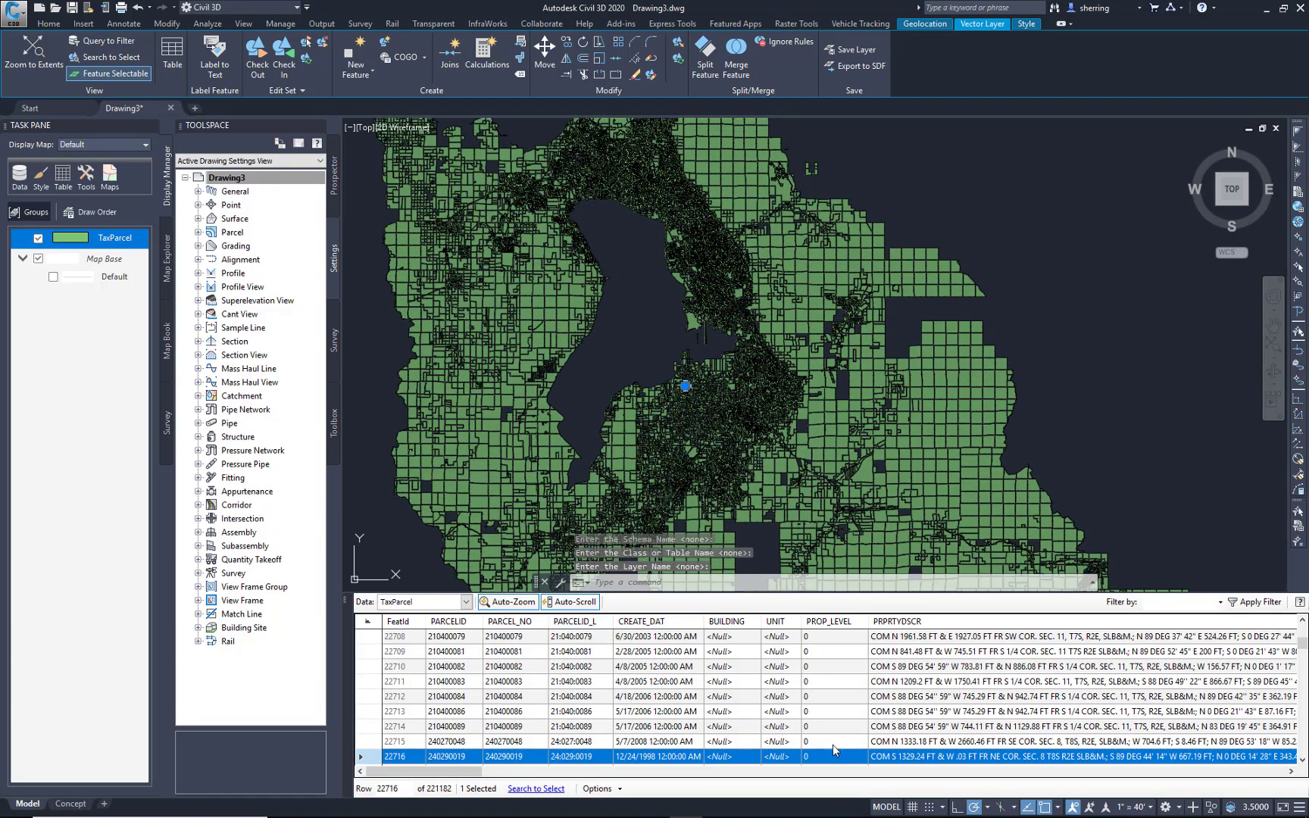
left_click_drag(476, 771, 594, 771)
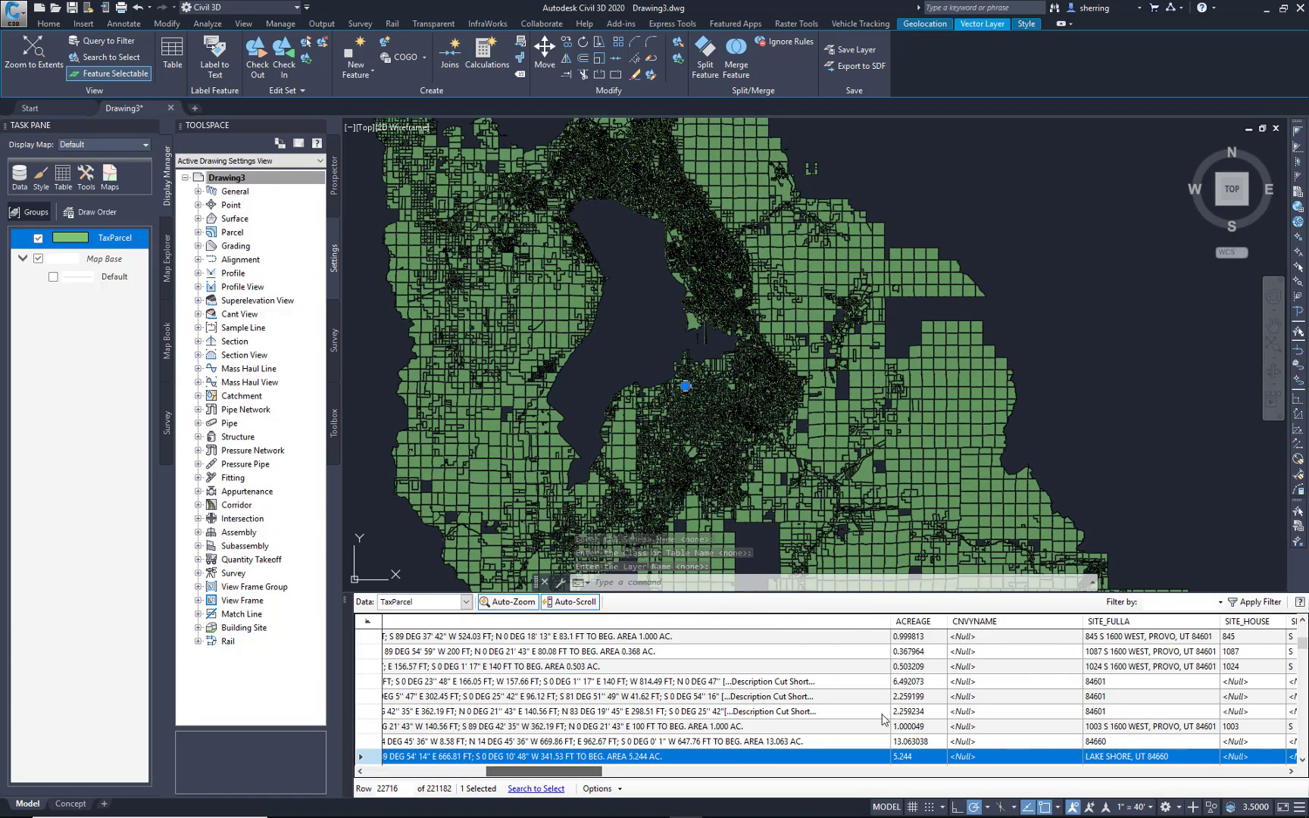
left_click(1219, 602)
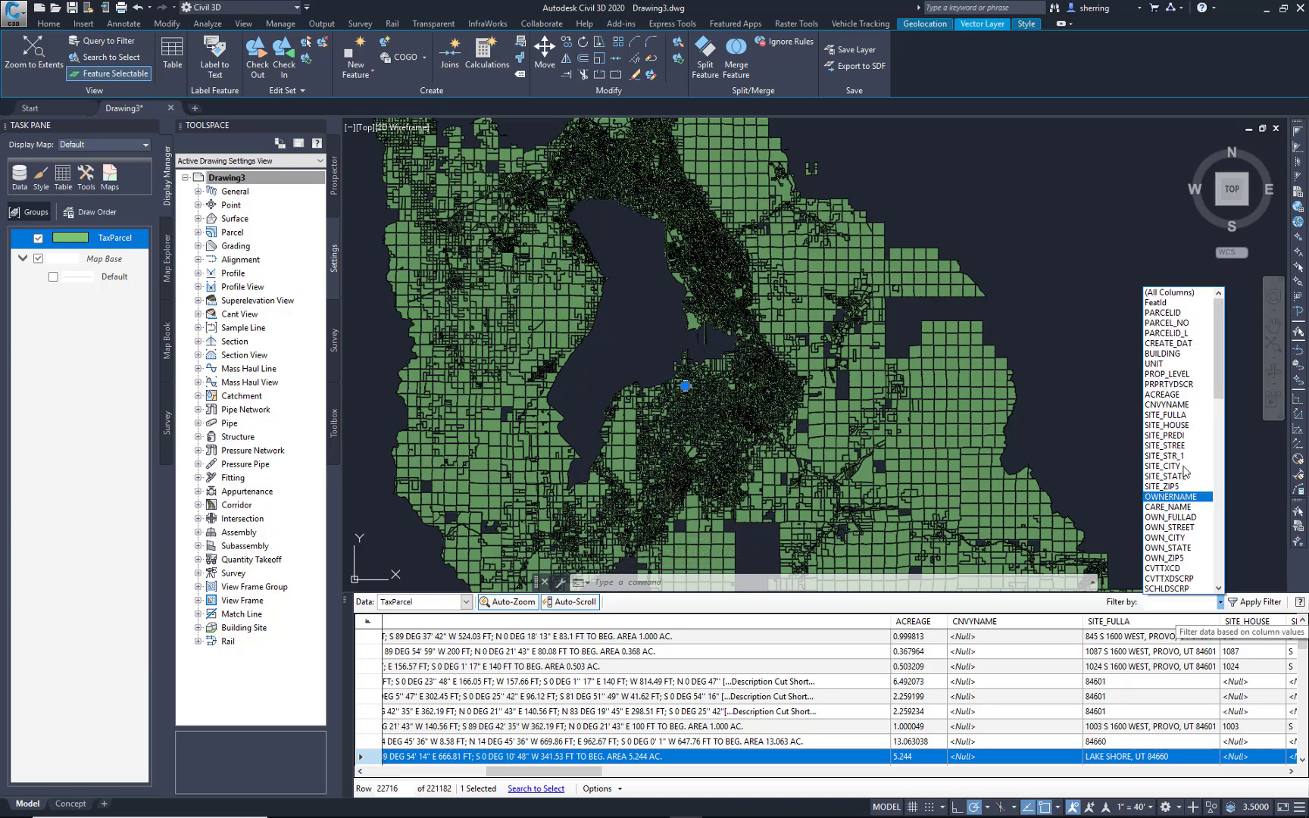
left_click(1163, 312)
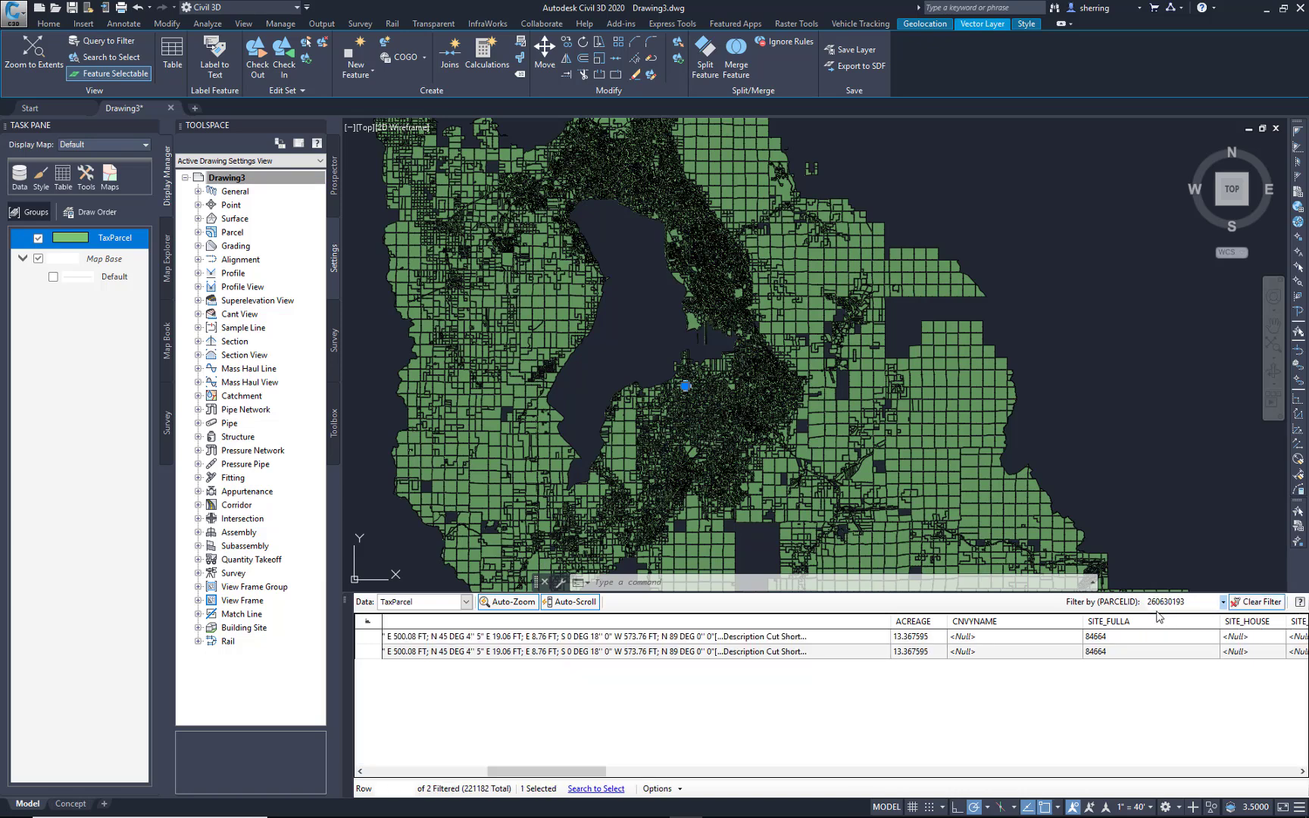
Zoom to the second matching record and select the large rectangular parcel between two roads.
left_click(645, 658)
right_click(643, 653)
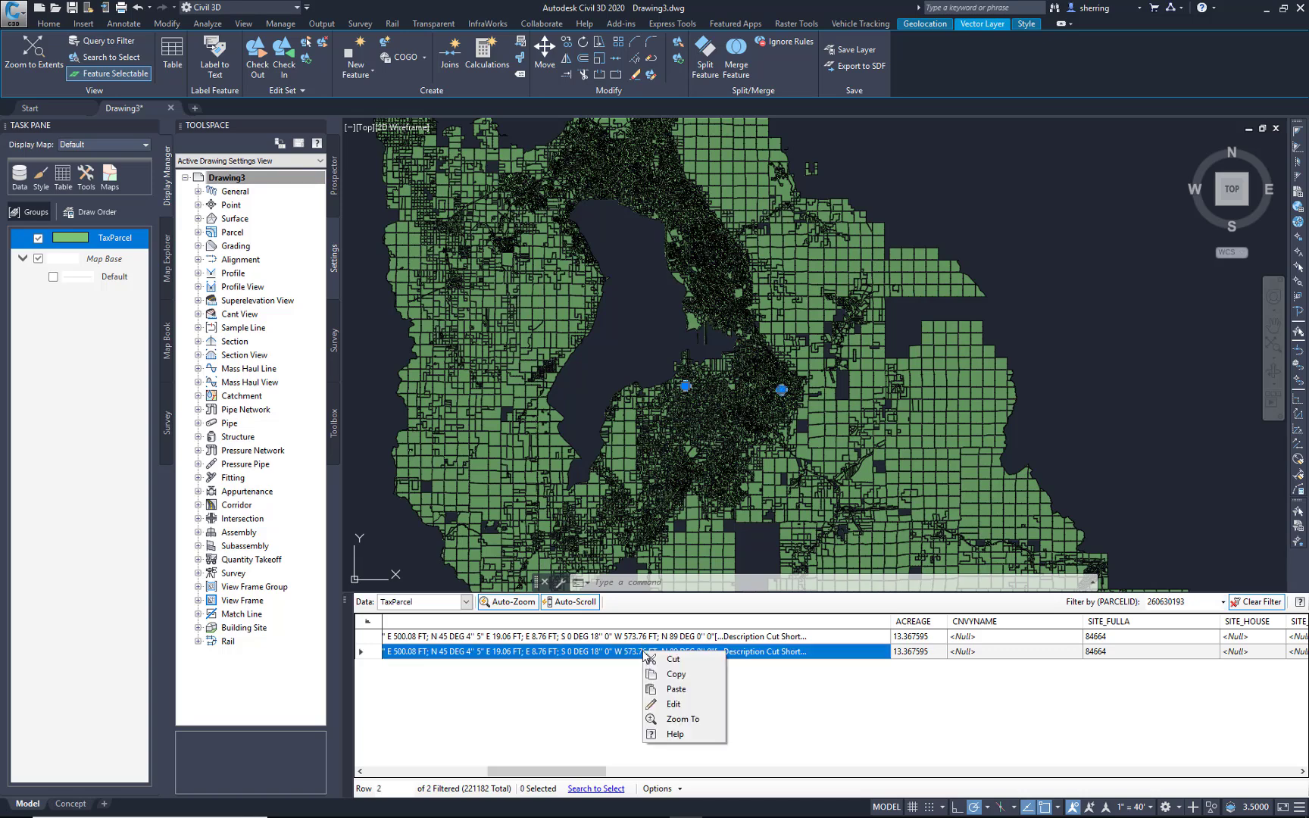
left_click(677, 718)
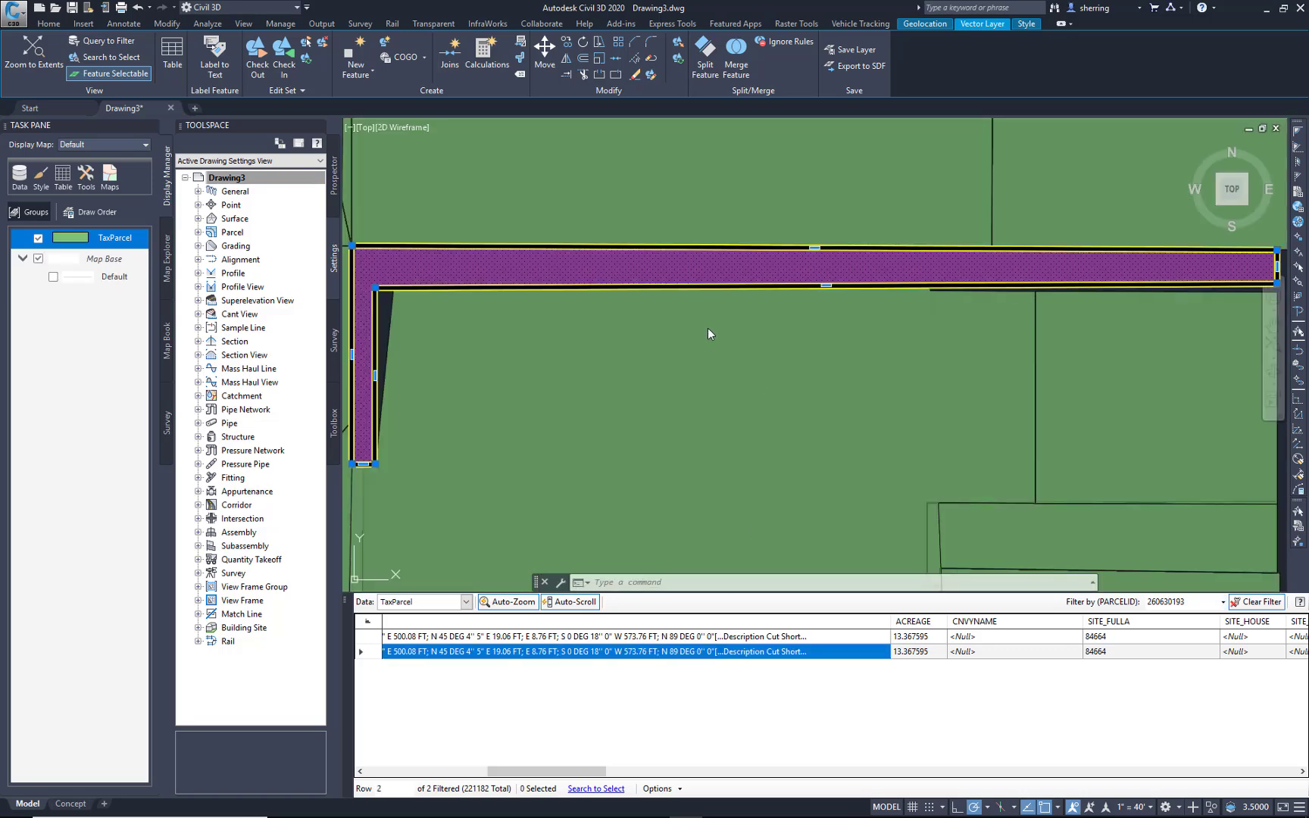
scroll(754, 327, "down", 4)
key("Escape")
key("Escape")
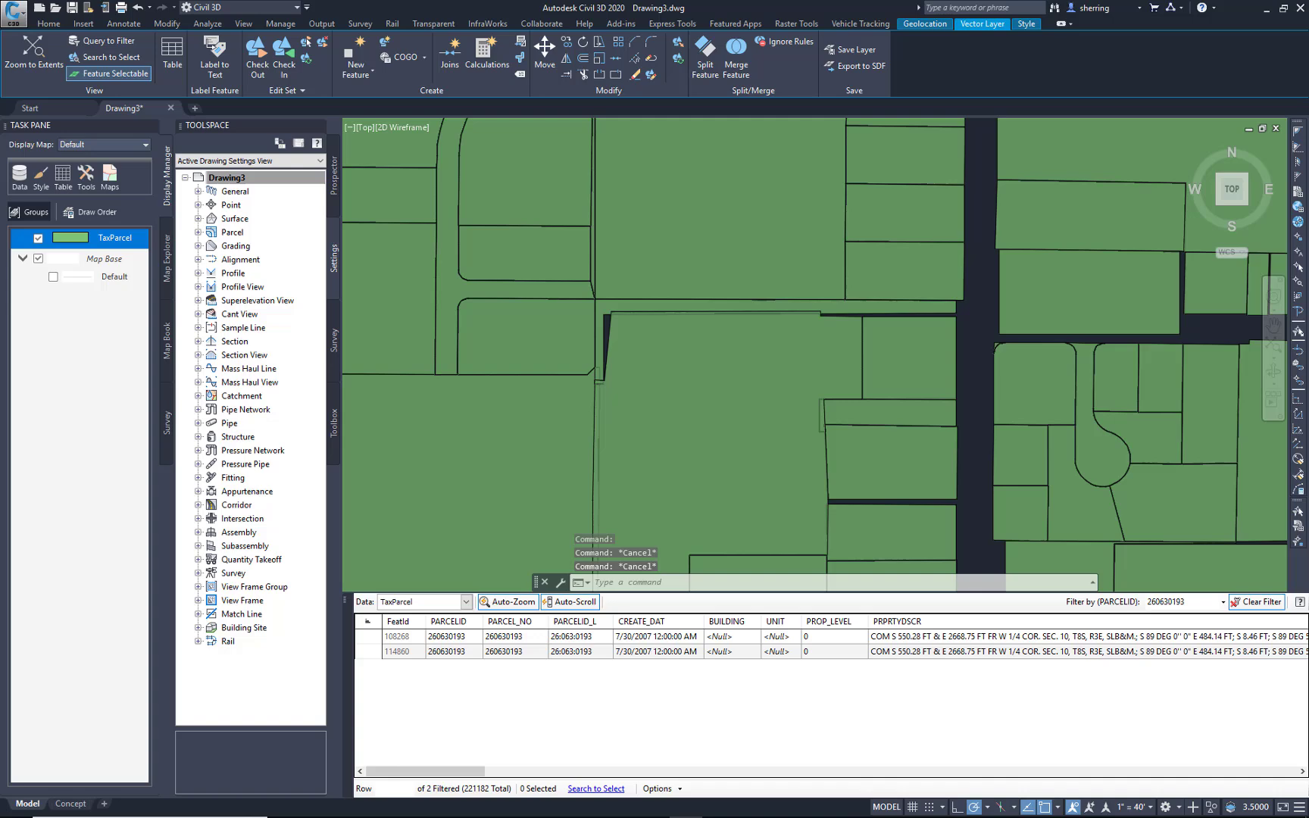
scroll(778, 349, "down", 2)
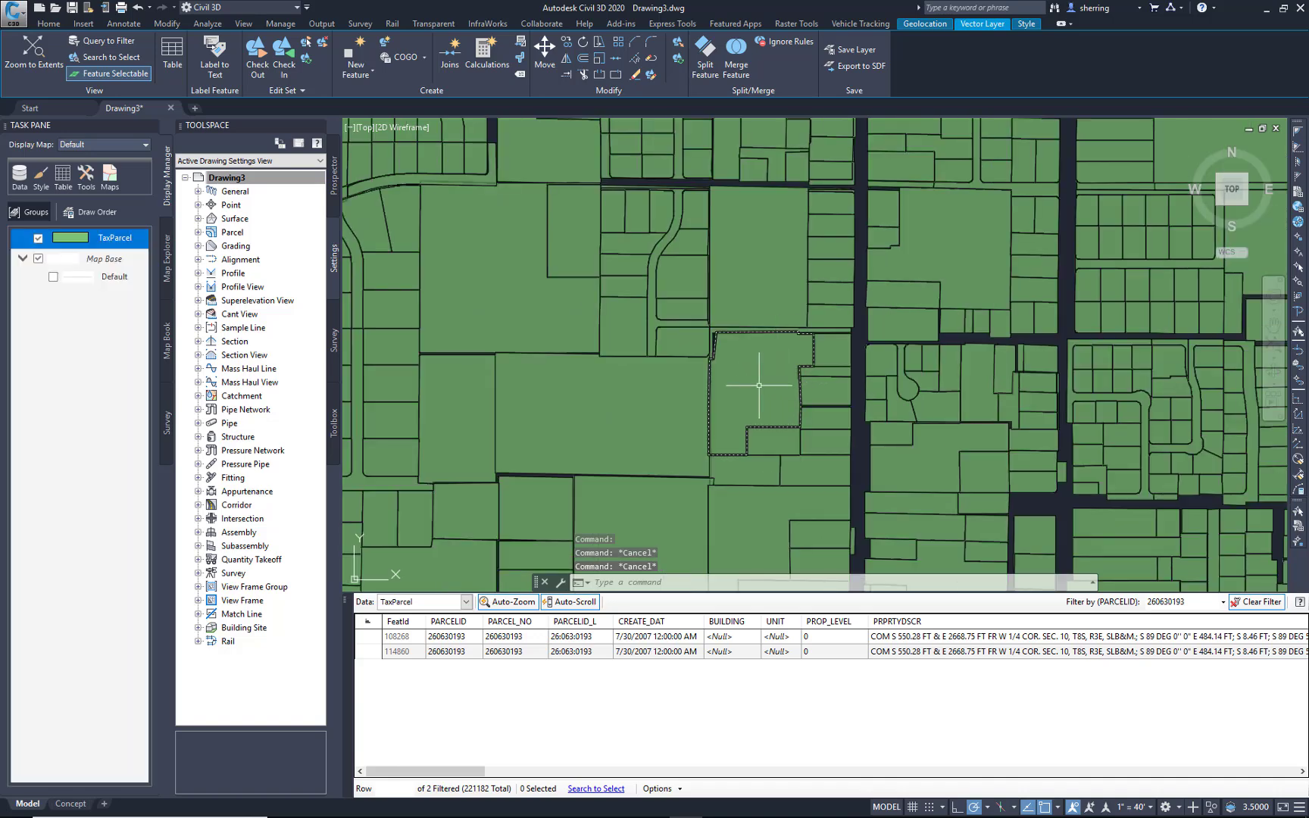
left_click(763, 320)
scroll(867, 282, "up", 3)
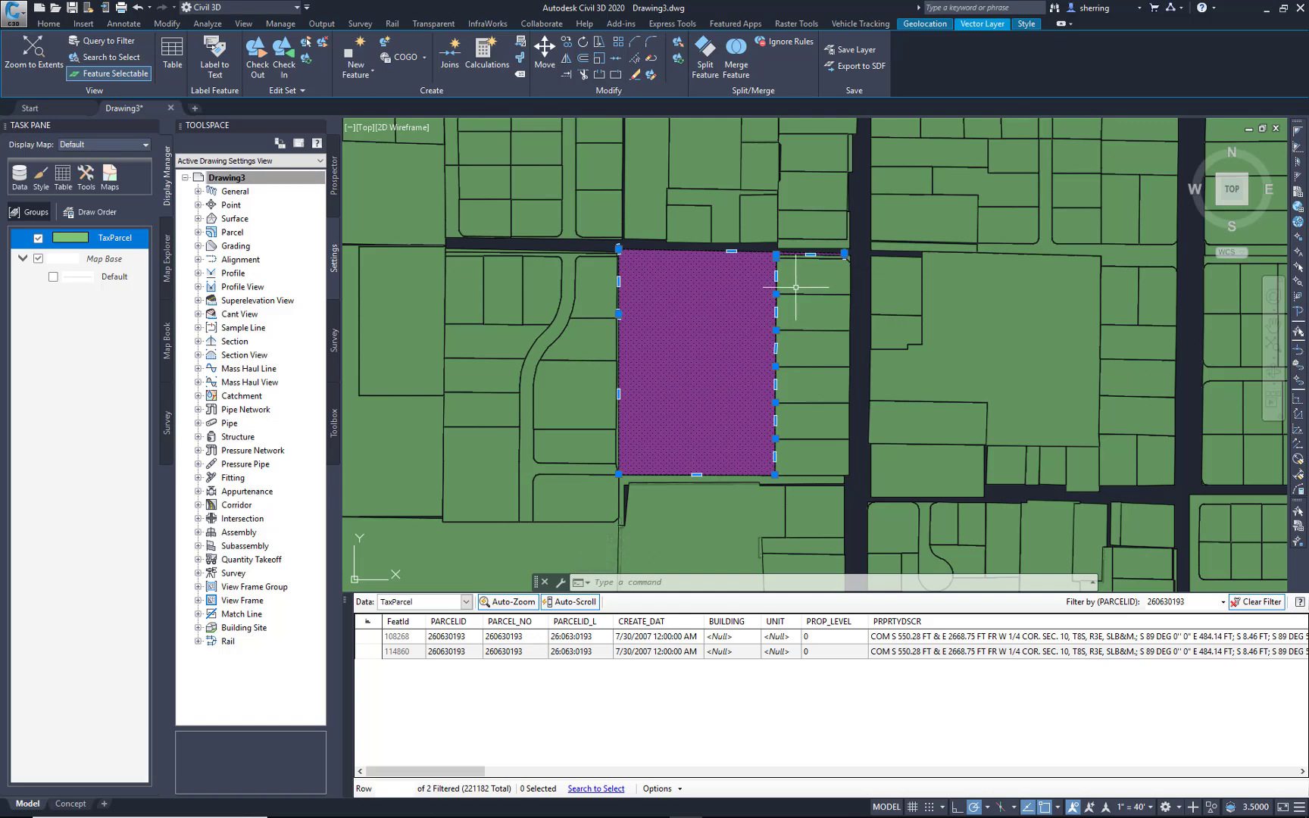
Check out the rectangular parcel feature and explode it with X into plain boundary lines.
right_click(697, 306)
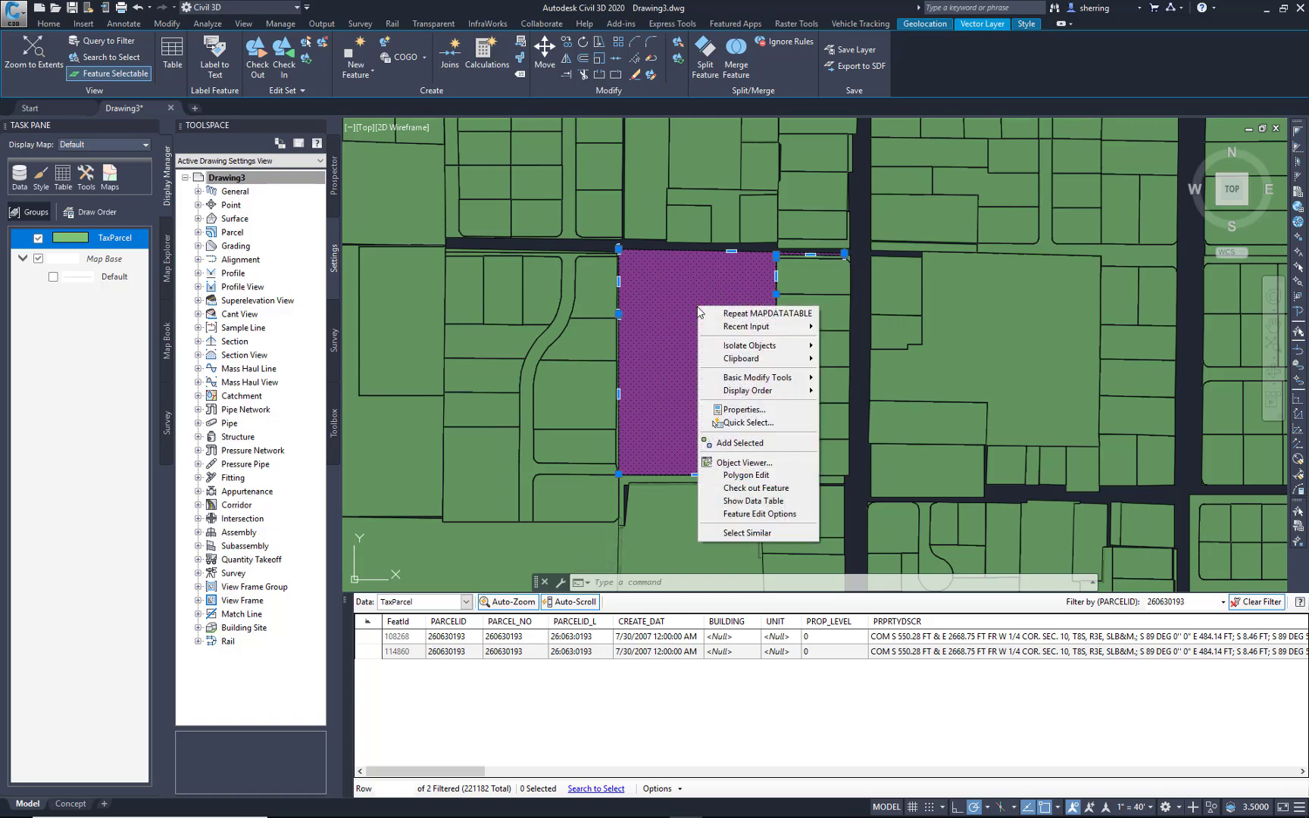
left_click(758, 488)
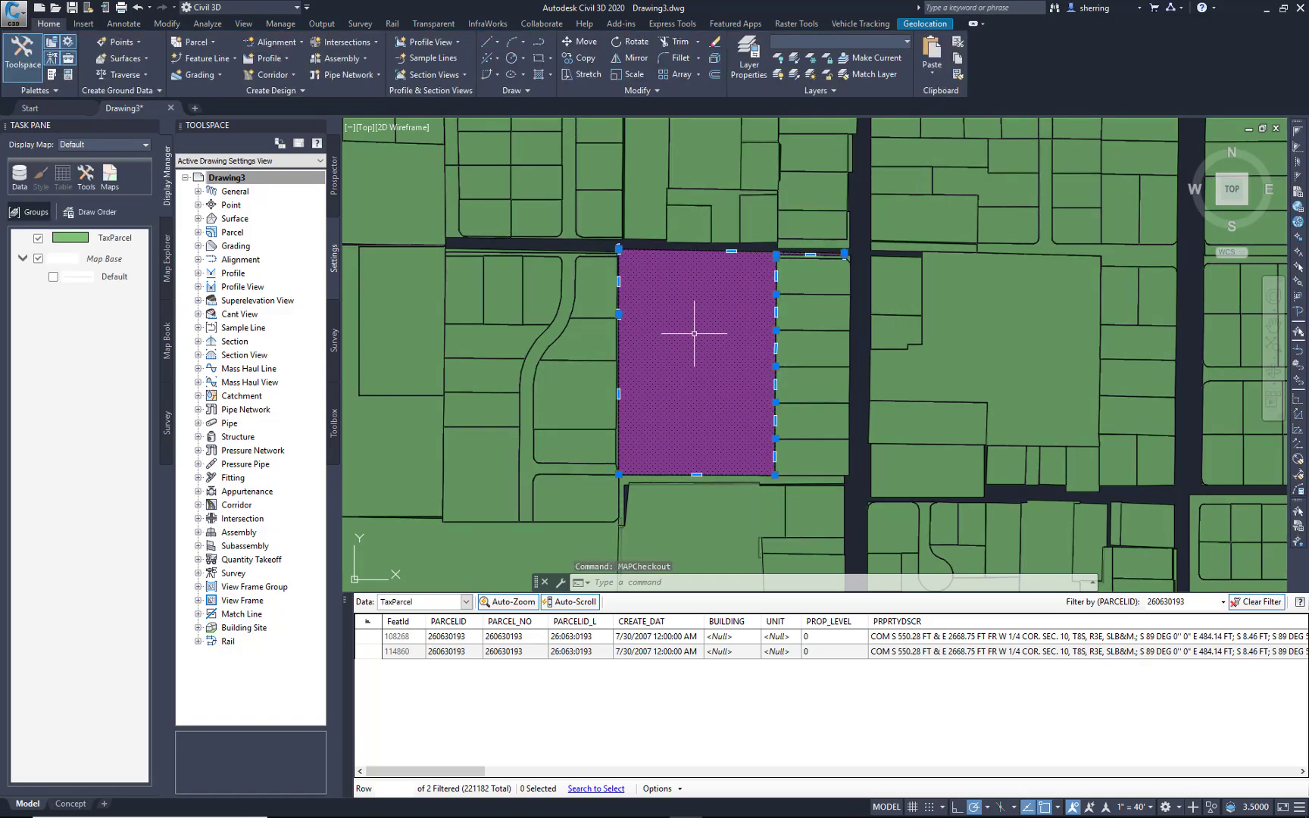
type("x")
key("Return")
middle_click_drag(696, 322, 774, 315)
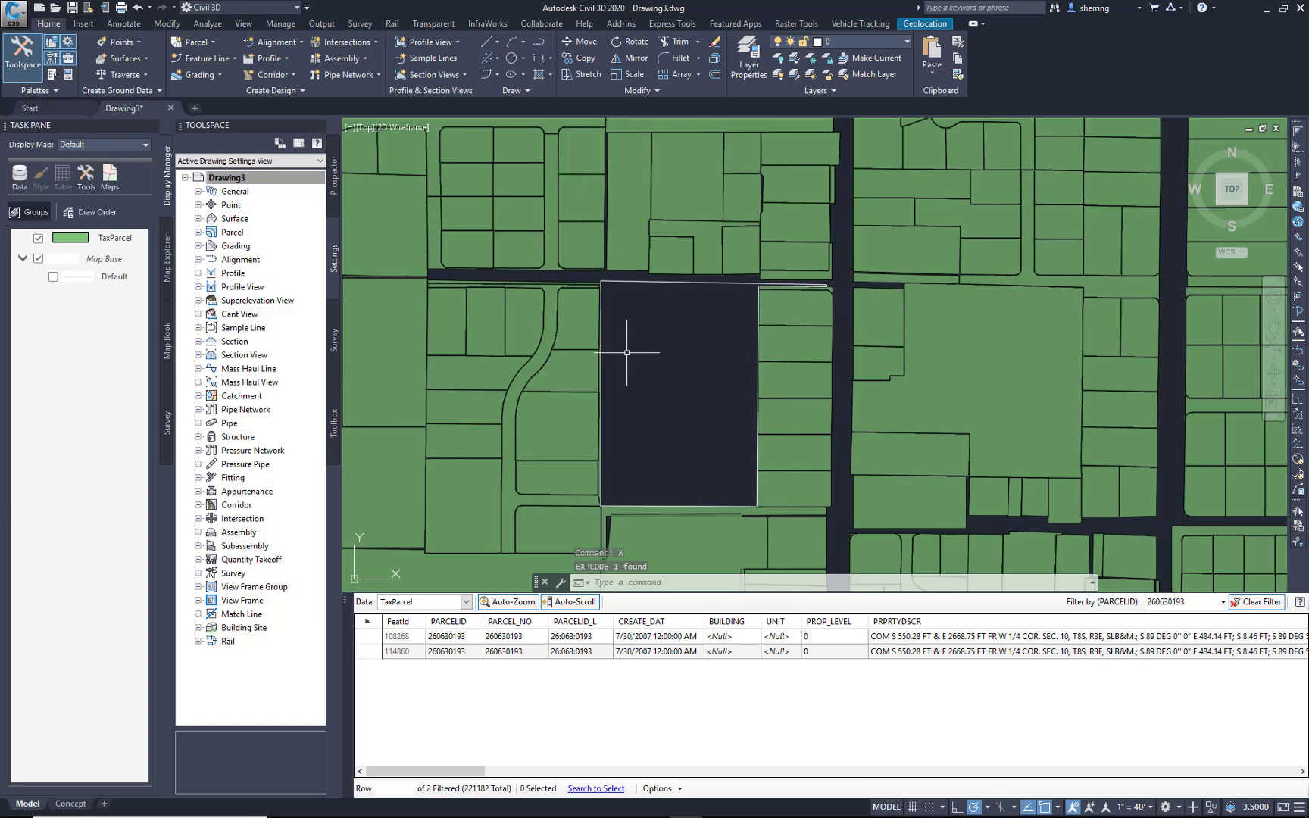
left_click(114, 238)
right_click(115, 238)
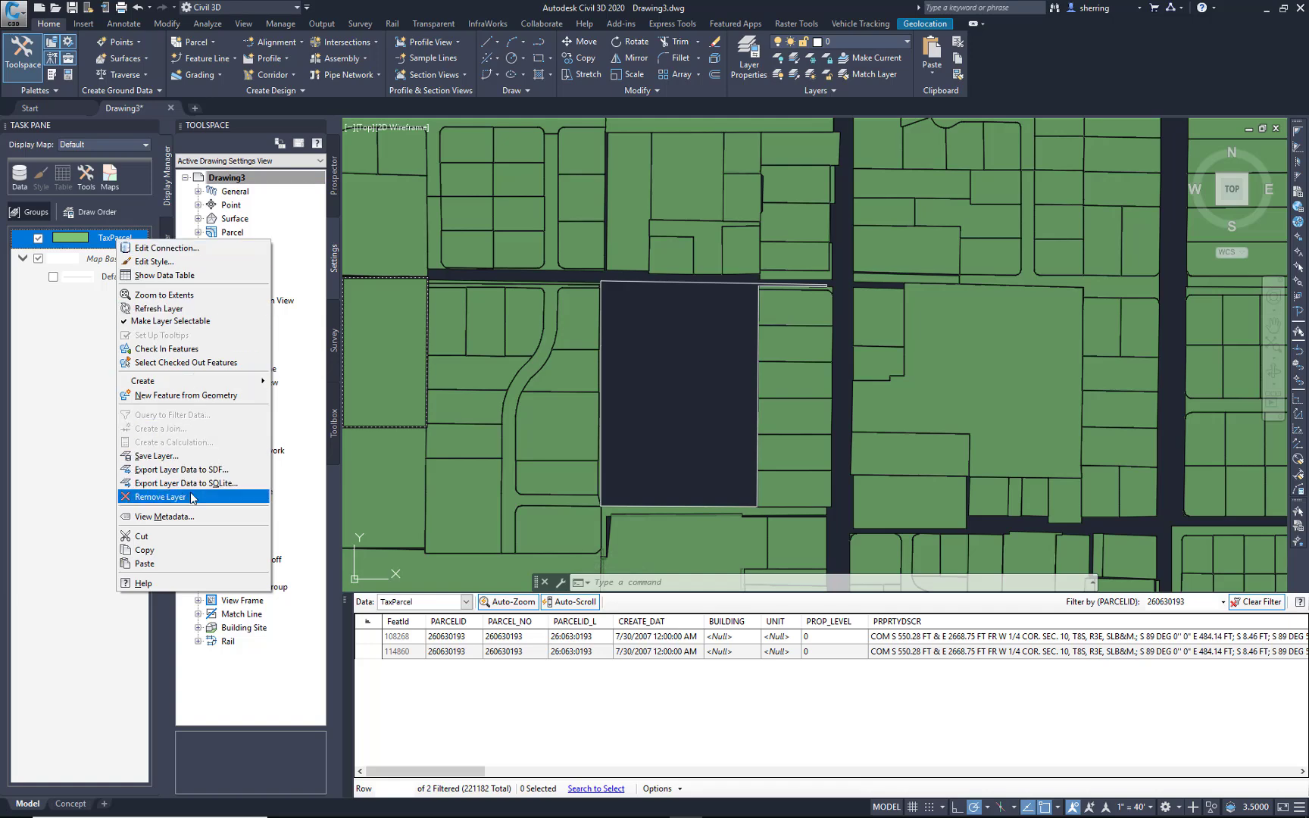
left_click(683, 402)
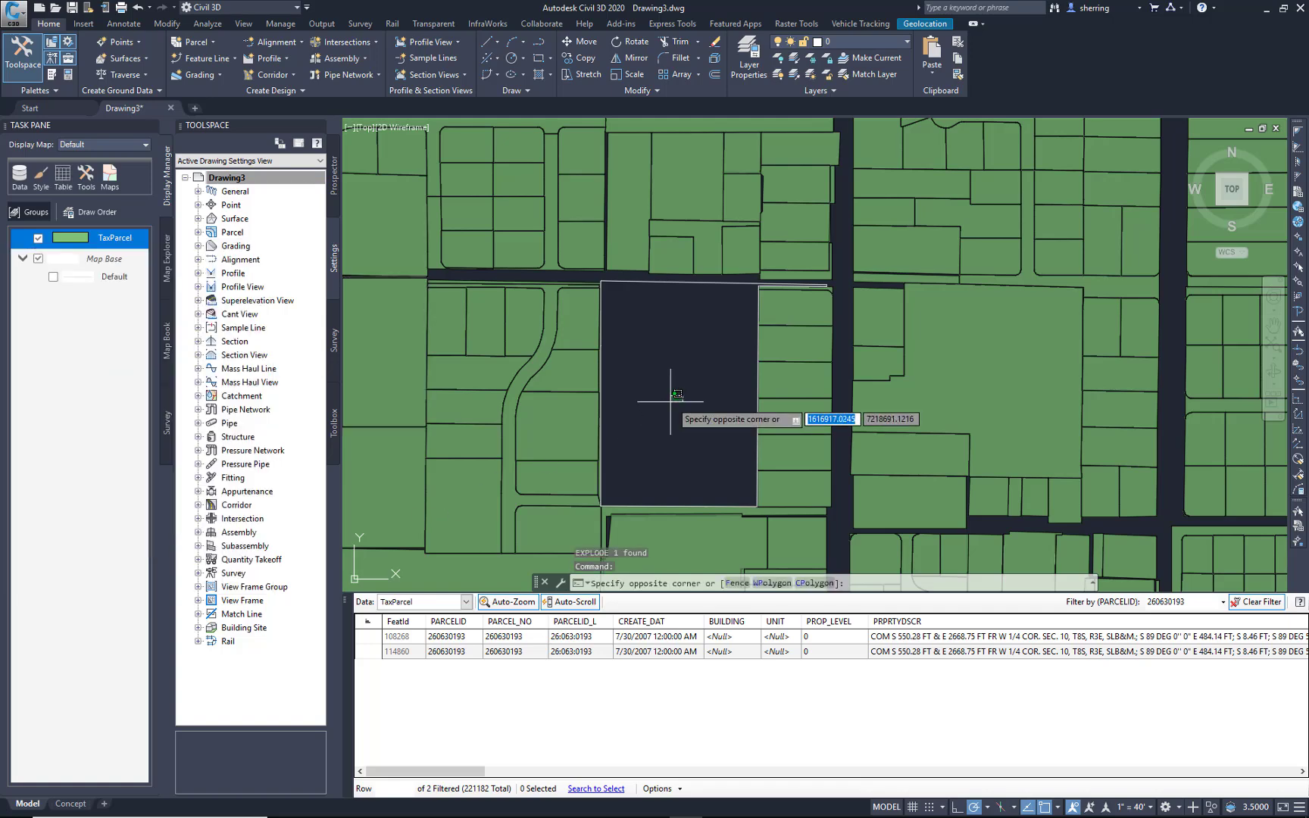
key("Escape")
key("Escape")
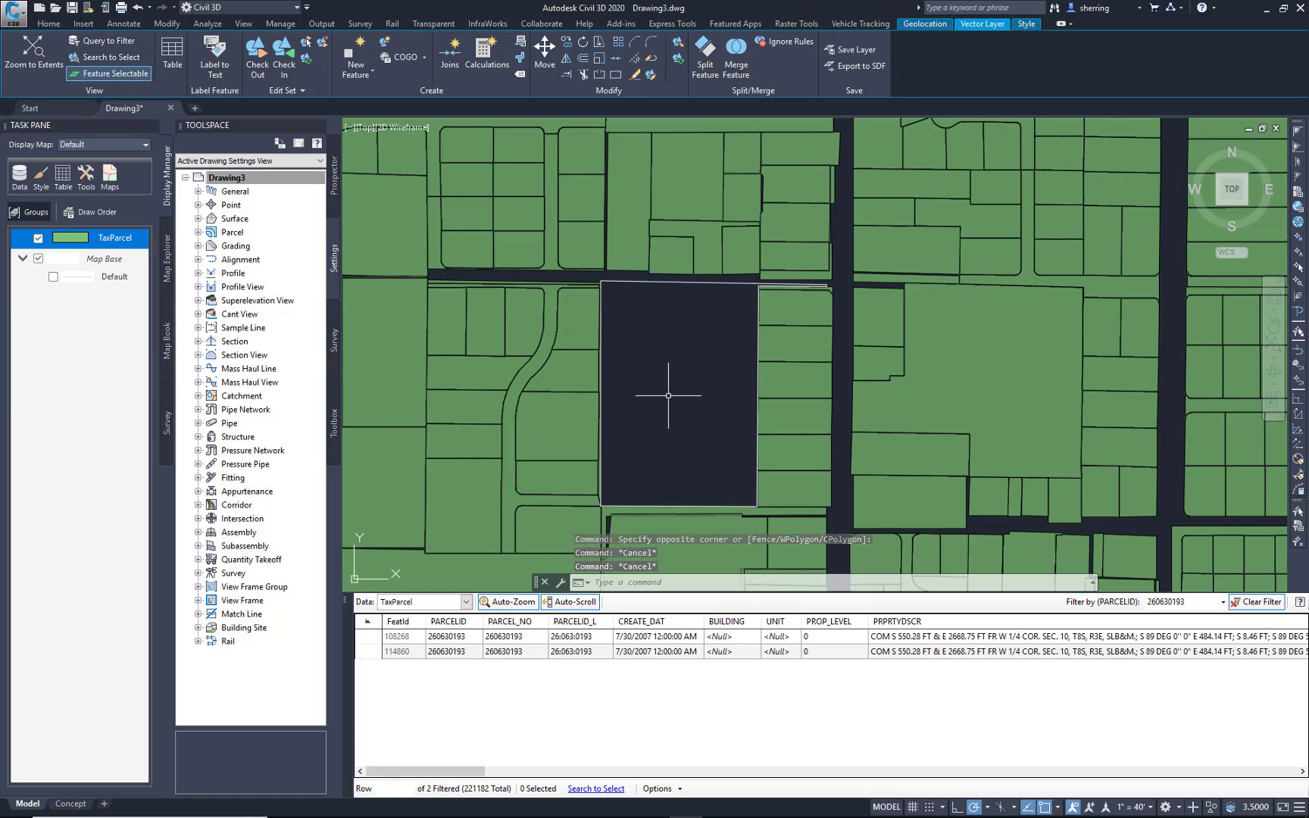
scroll(677, 289, "up", 2)
Draw a vertical polyline centre line from the parcel's top to its bottom edge.
type("p")
key("Return")
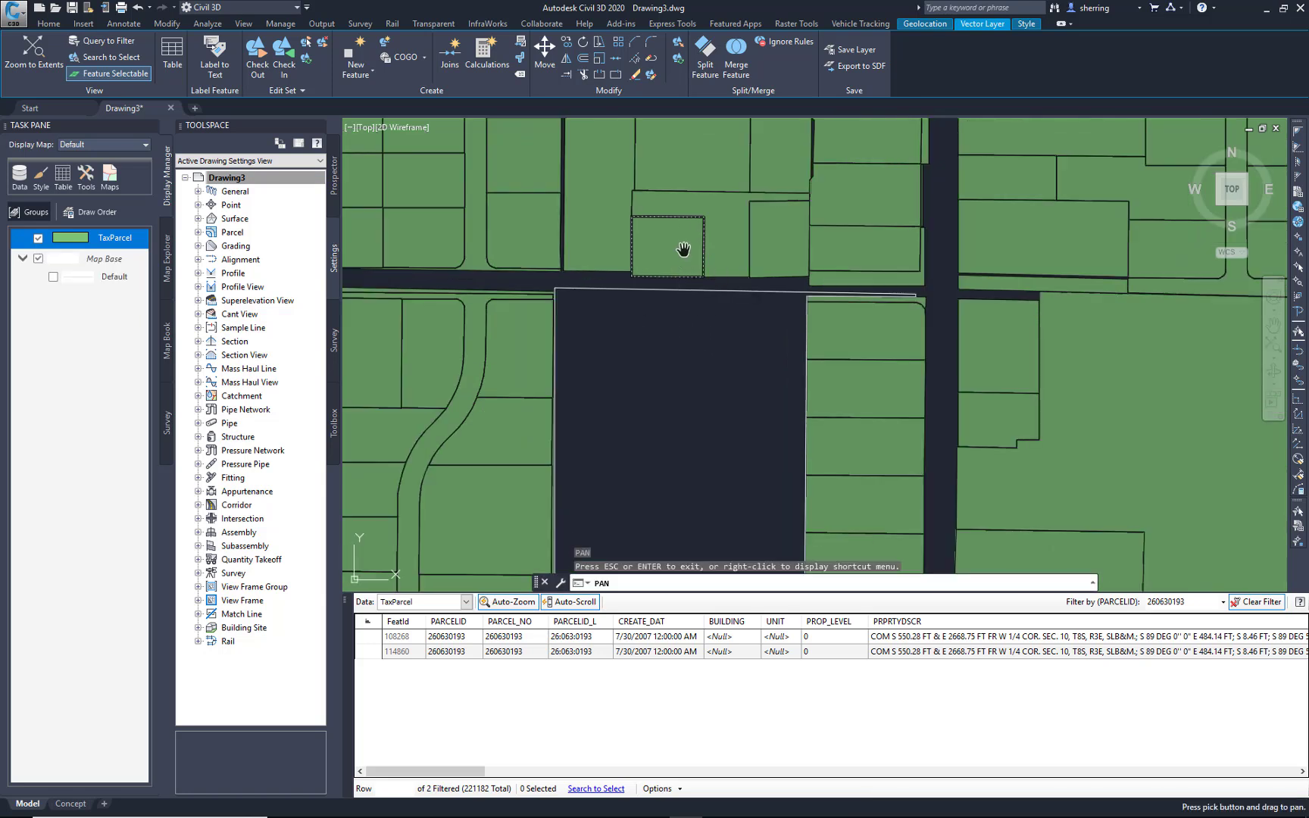
key("Escape")
type("pl")
key("Return")
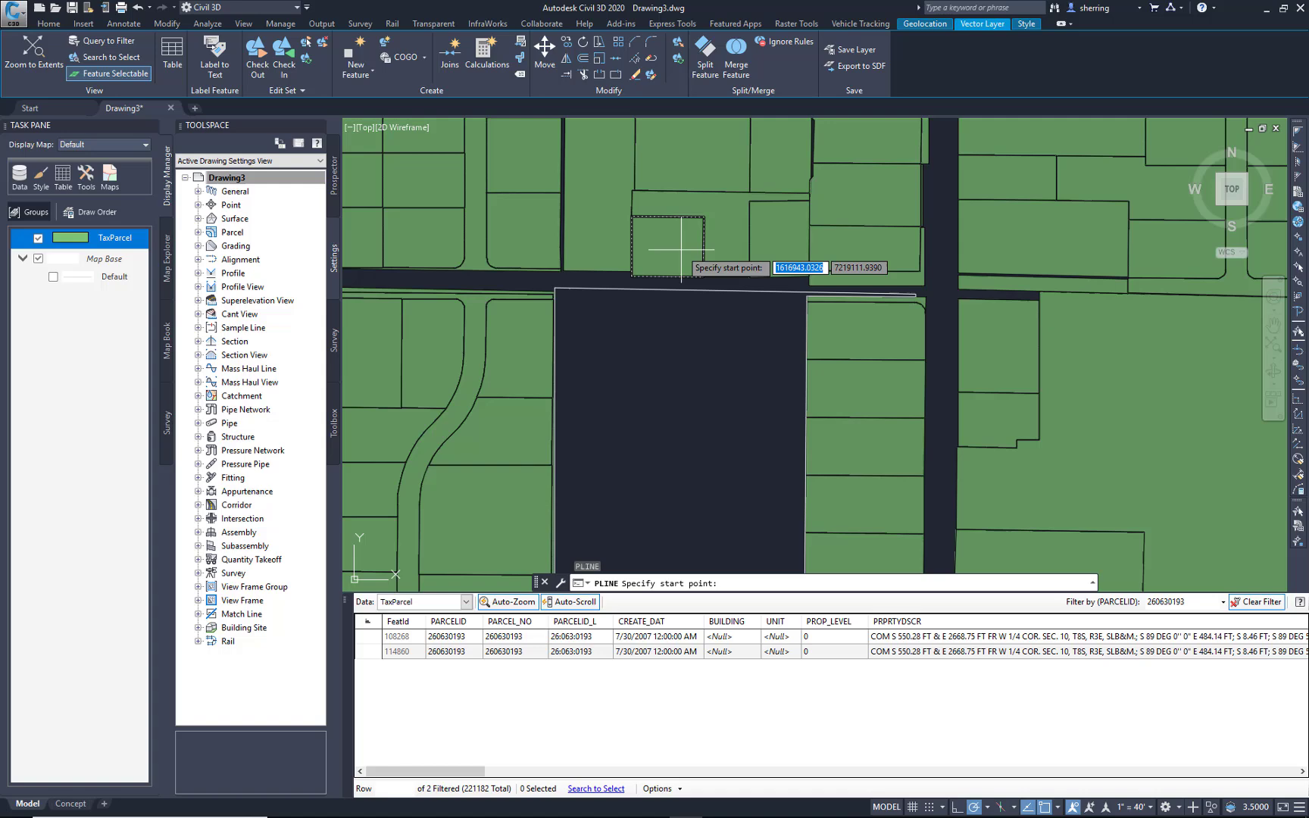
left_click(681, 250)
middle_click_drag(682, 428, 681, 265)
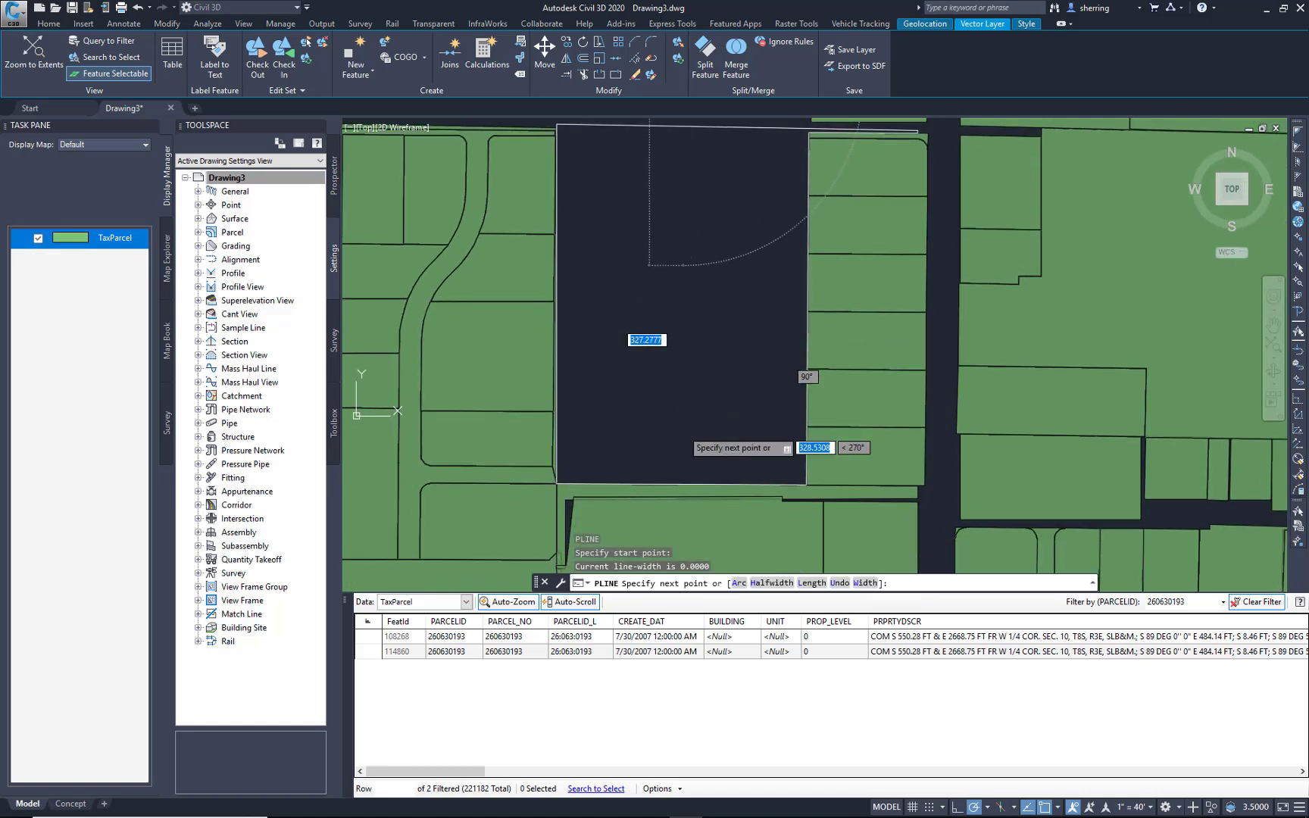
left_click(683, 483)
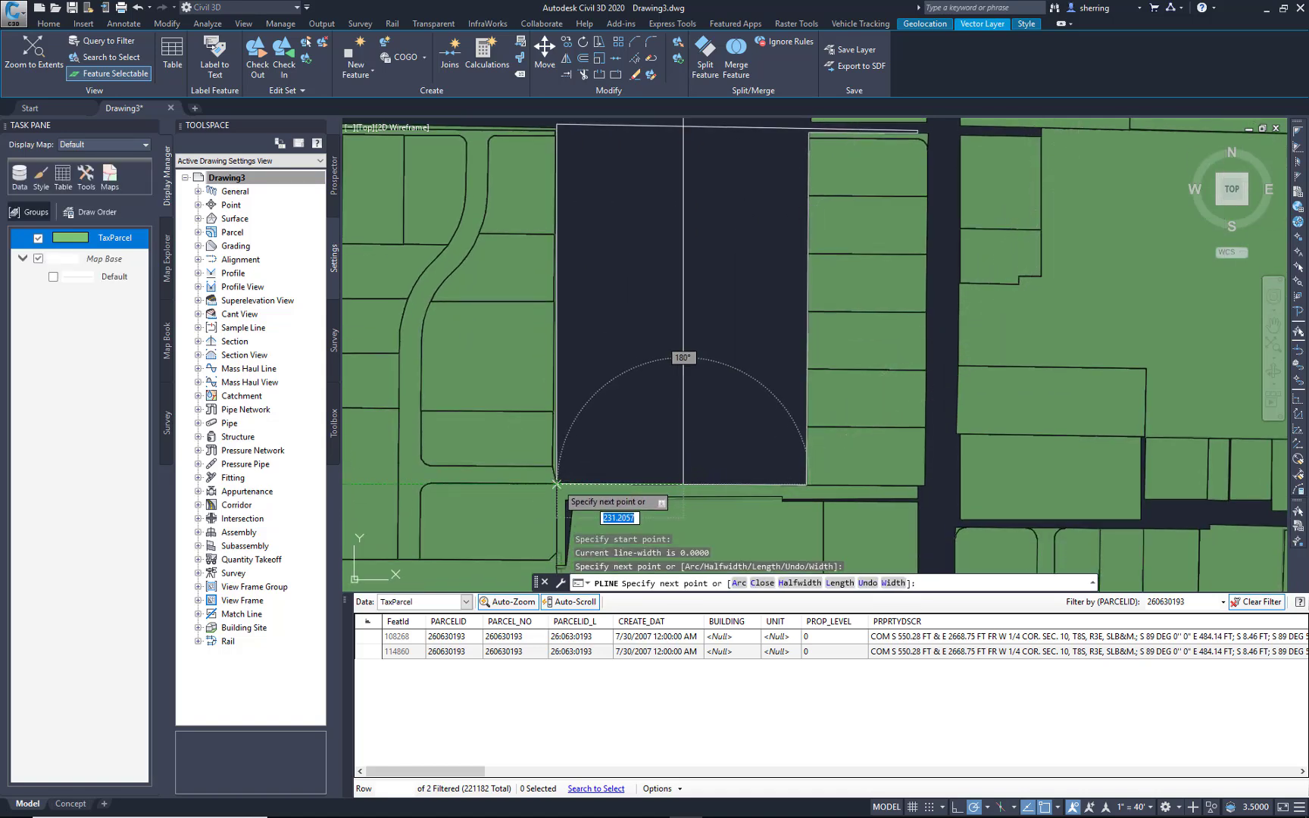
key("Return")
Set a fillet radius of 75, then cancel the fillet.
type("f")
key("Return")
type("r")
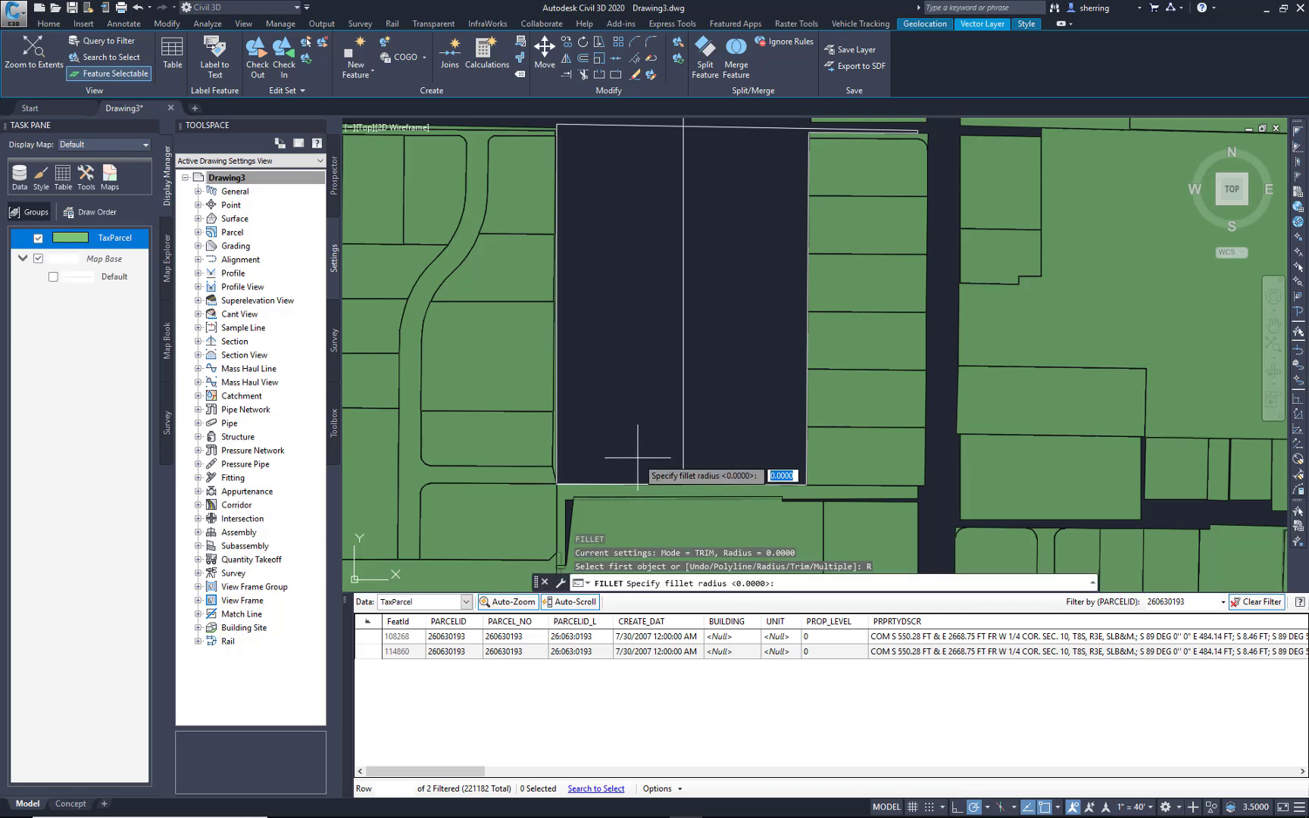
key("Return")
type("75")
key("Return")
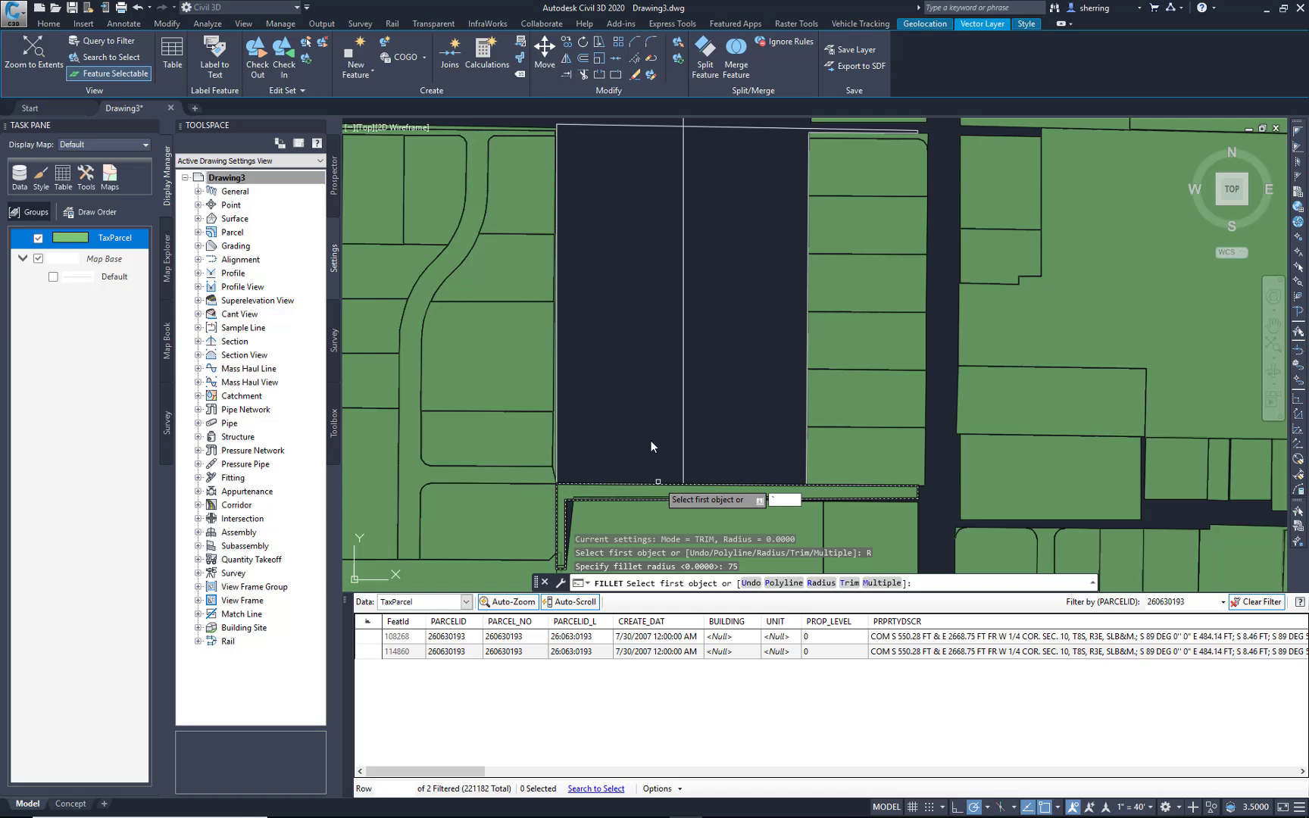
key("Escape")
Draw polylines along the parcel's bottom and top edges, corner to corner.
type("p")
key("Return")
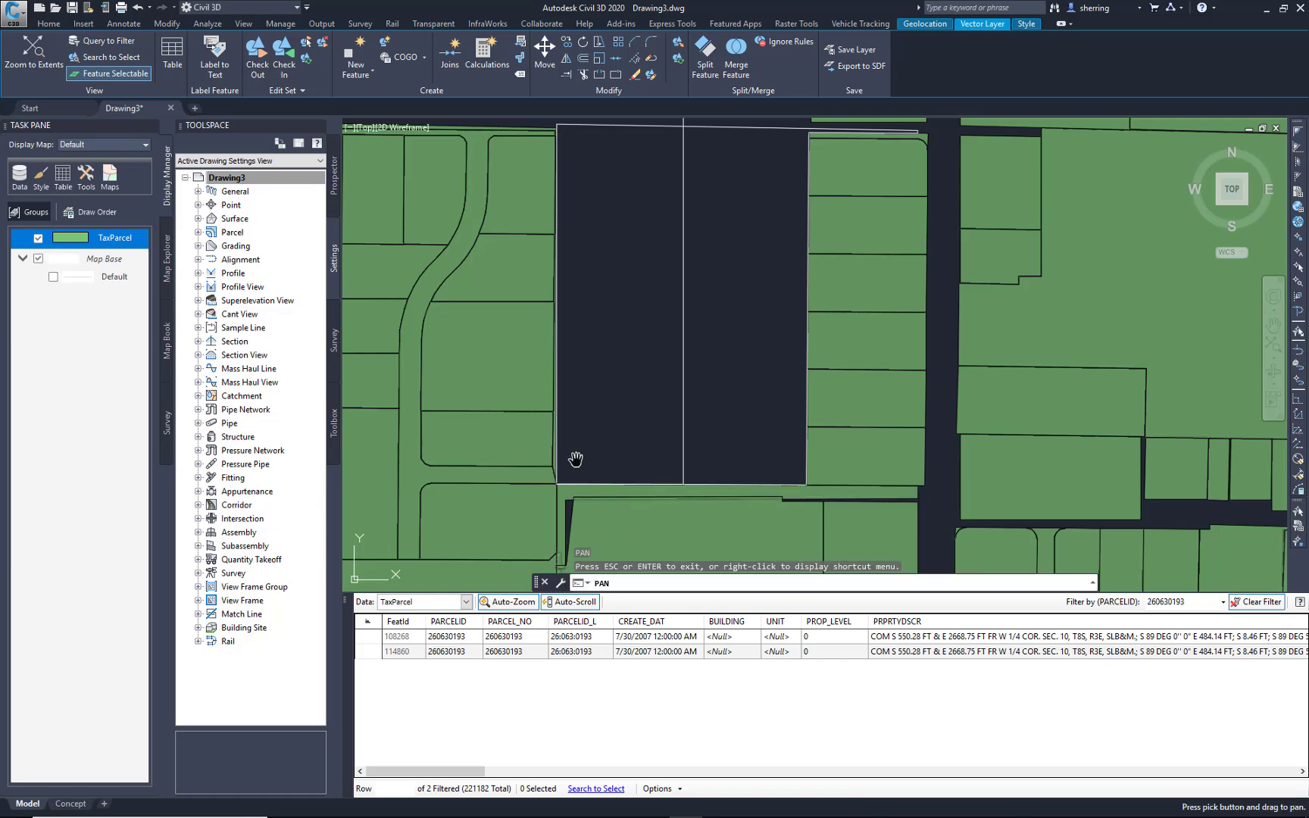
key("Escape")
type("PLINE")
key("Return")
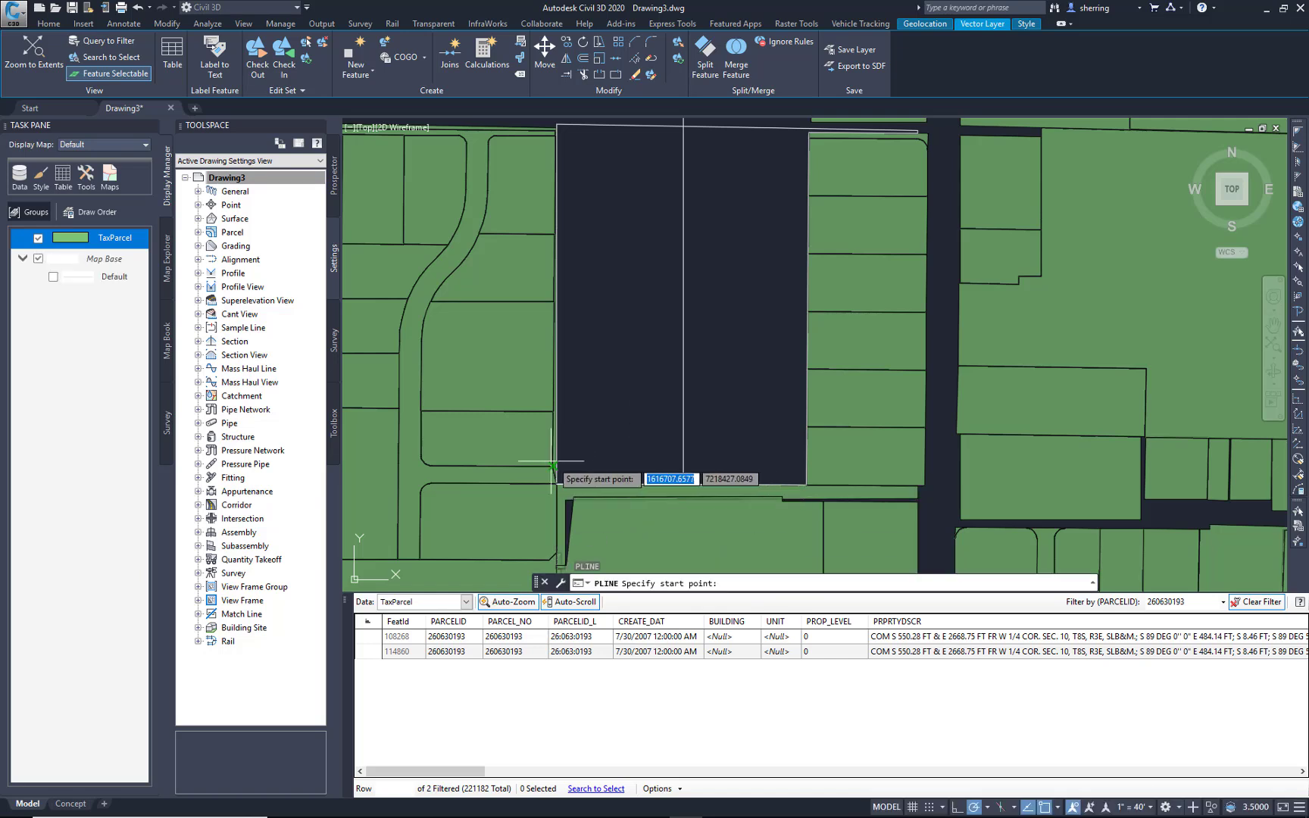
left_click(555, 466)
left_click(802, 466)
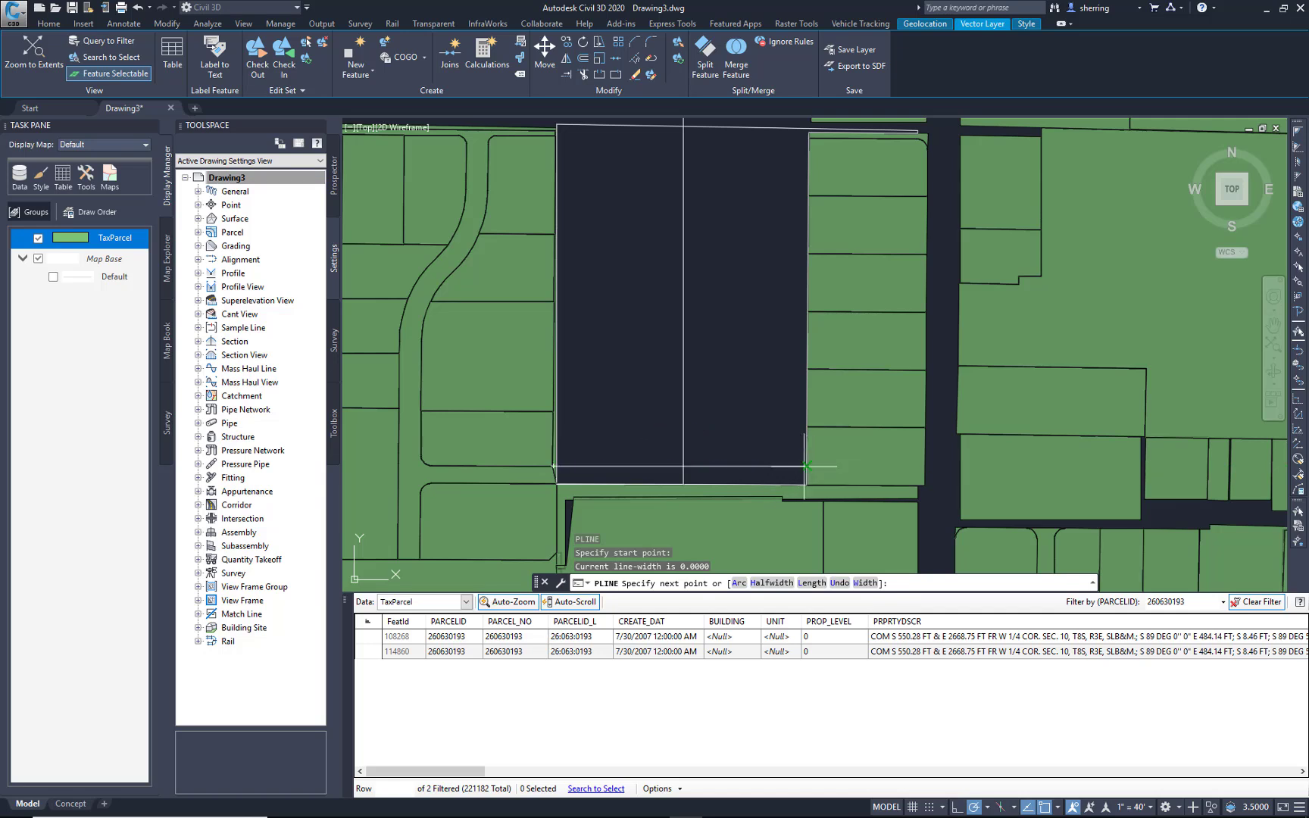
key("Return")
key("Return")
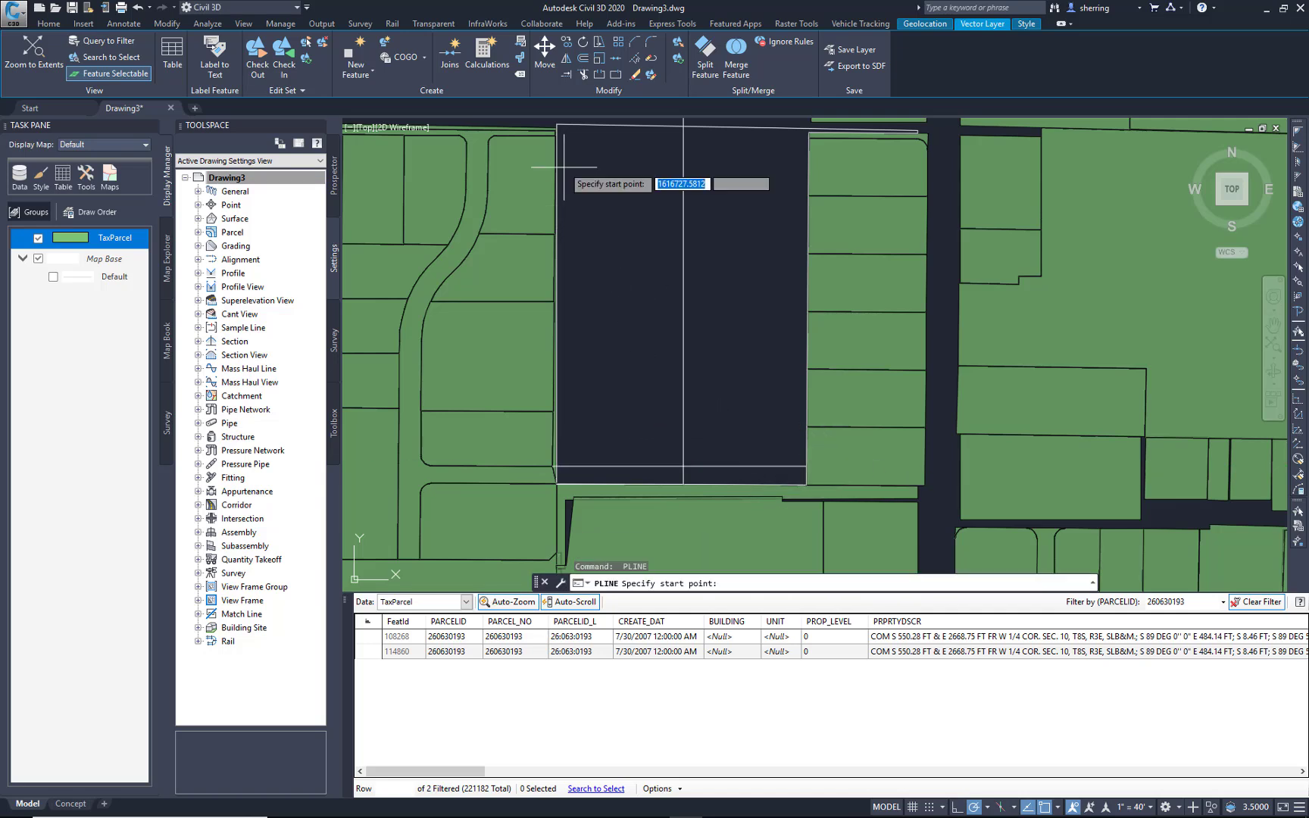
left_click(556, 136)
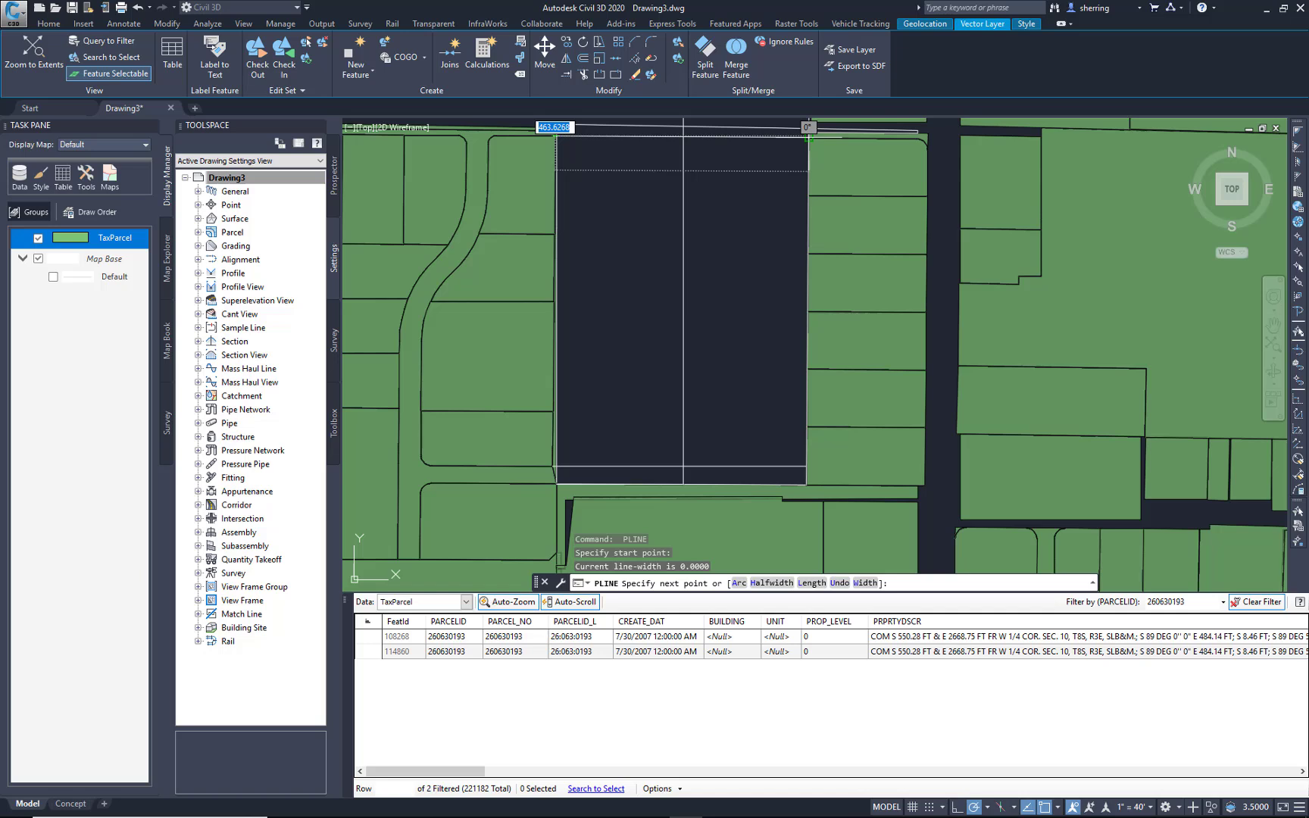
left_click(807, 138)
key("Return")
Offset the centre line 25 units to both sides and offset the bottom edge line inward.
type("O")
key("Return")
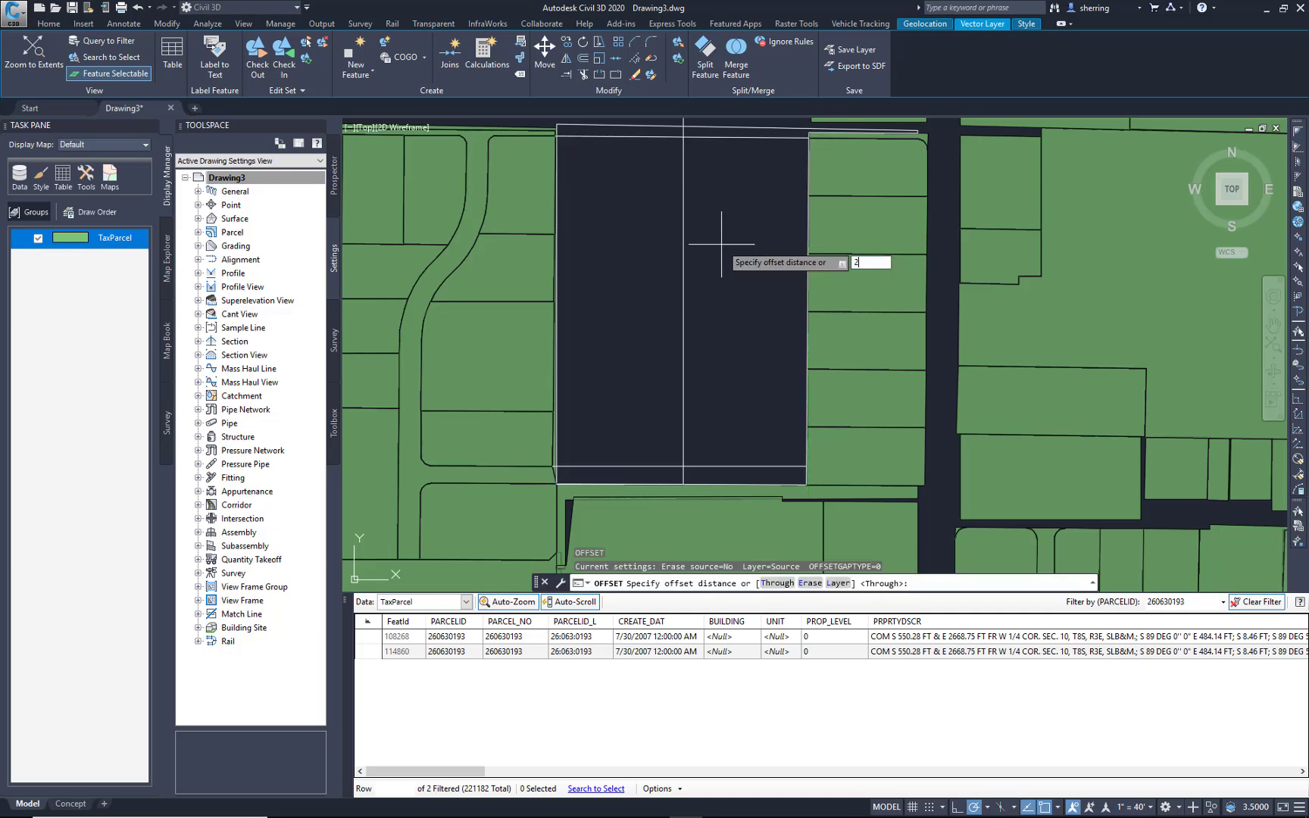
type("25")
key("Return")
left_click(682, 284)
left_click(685, 314)
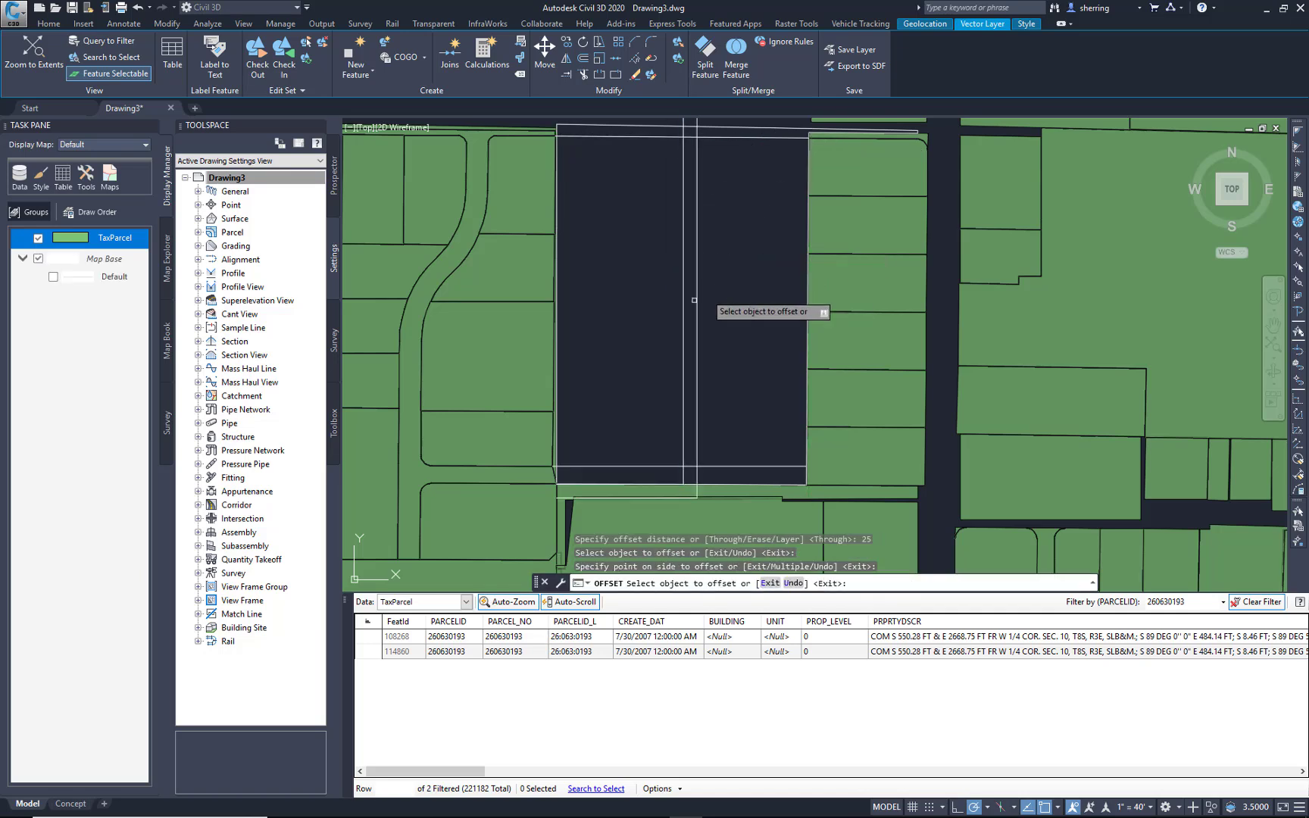
left_click(682, 321)
left_click(632, 322)
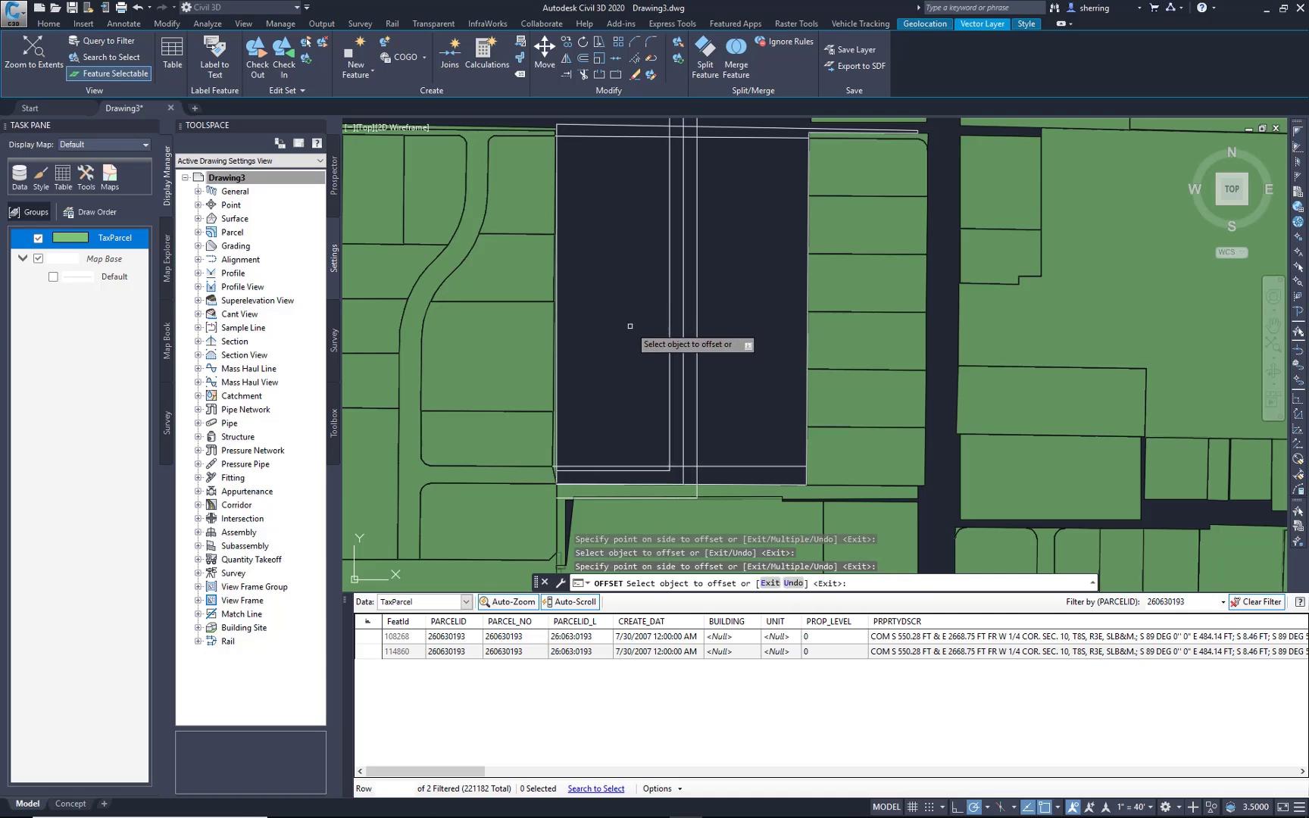
key("Return")
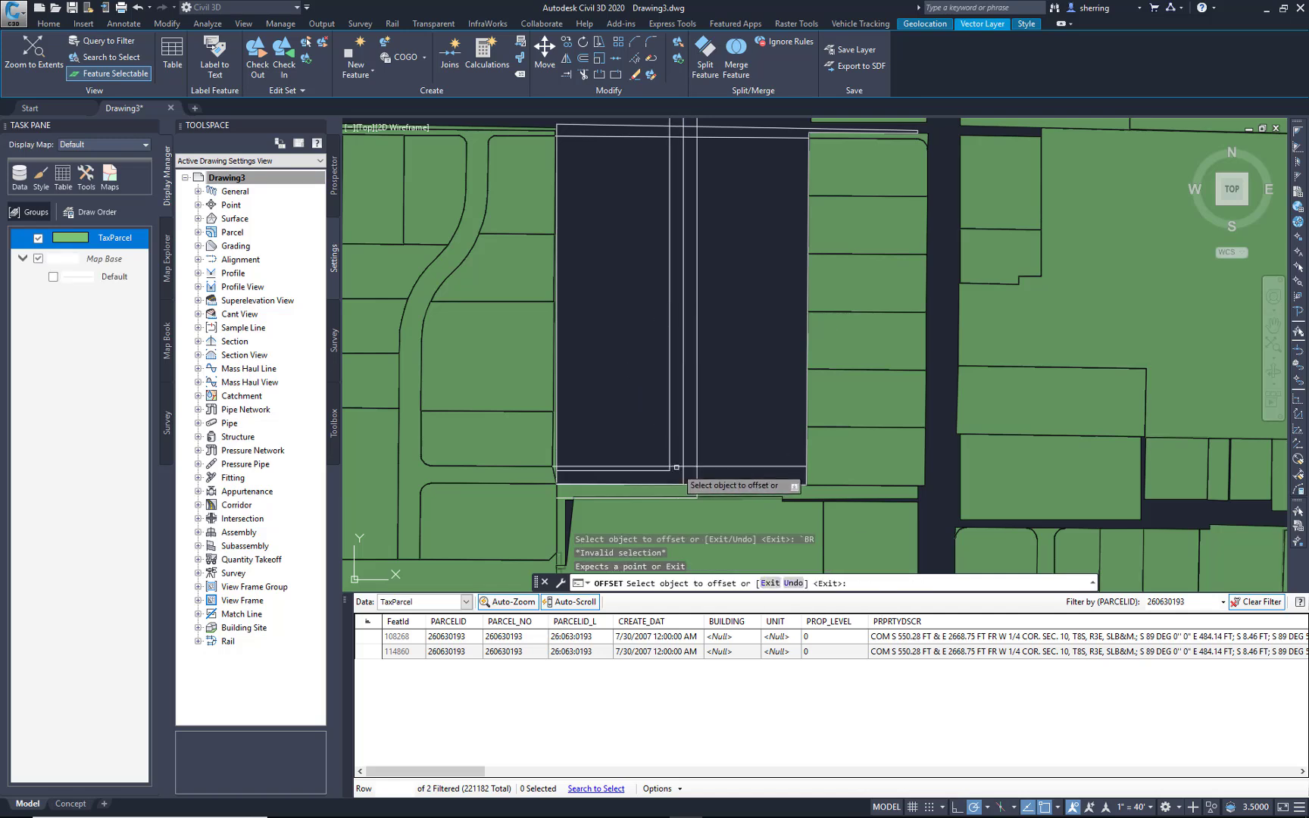
left_click(683, 465)
left_click(674, 451)
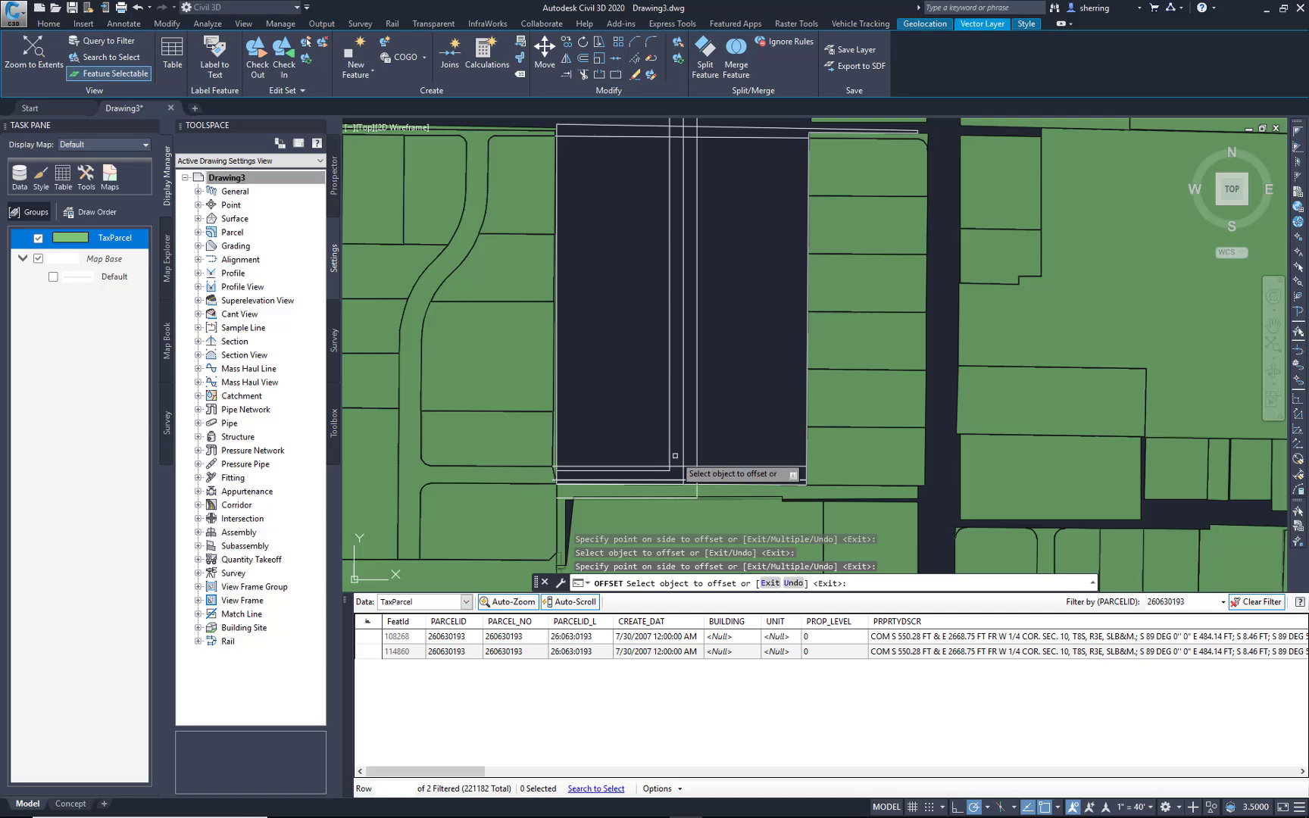
Try breaking the inner bottom line, then cancel the break.
type("`BR")
key("Return")
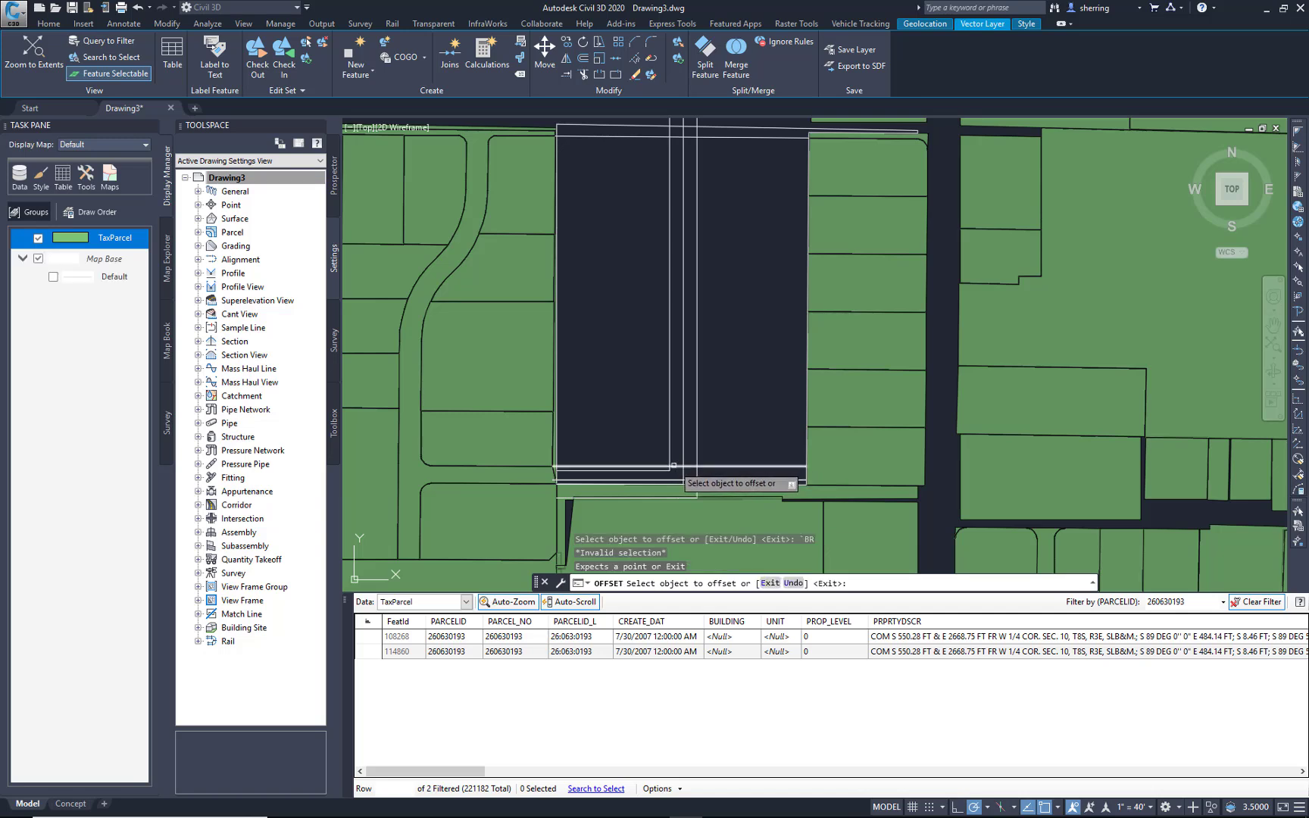
key("Escape")
key("Escape")
key("Escape")
scroll(673, 466, "up", 2)
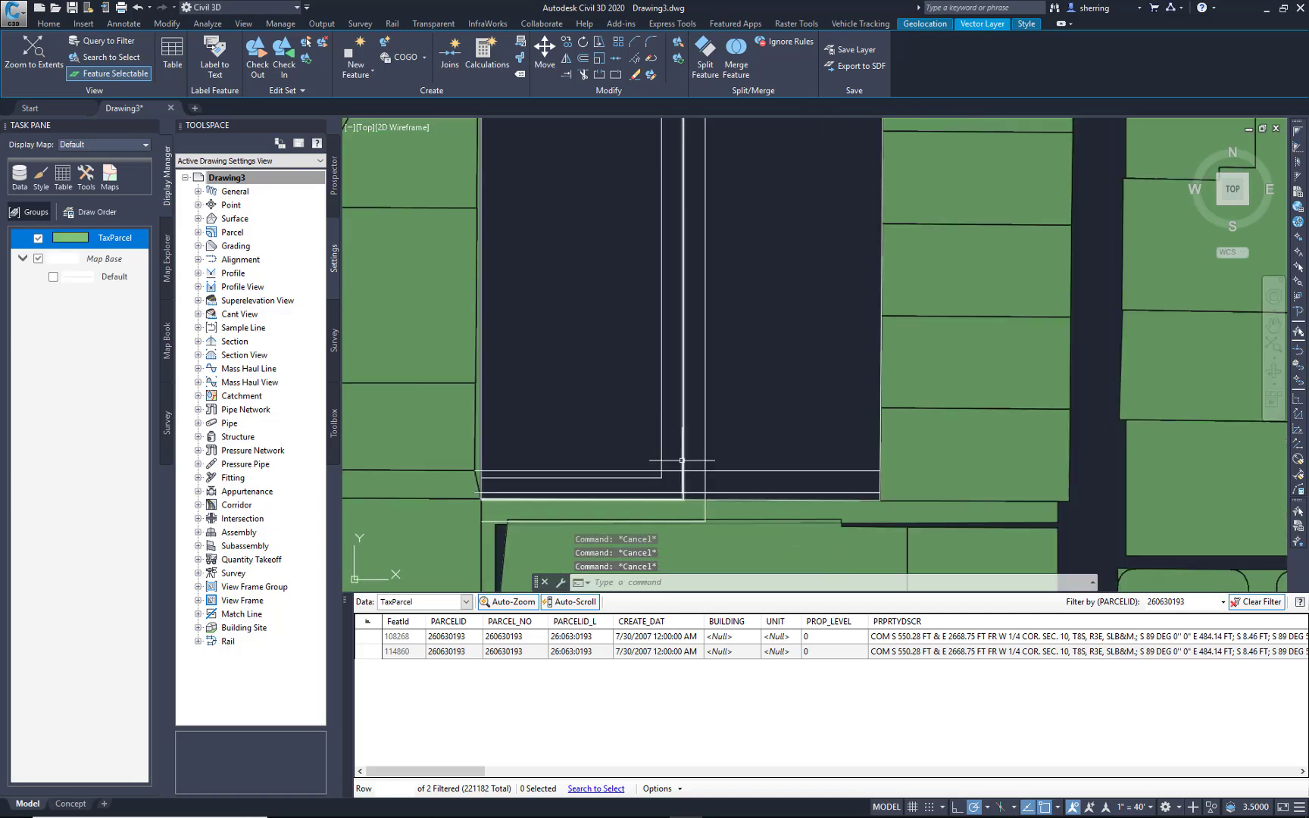
type("br")
key("Return")
left_click(677, 465)
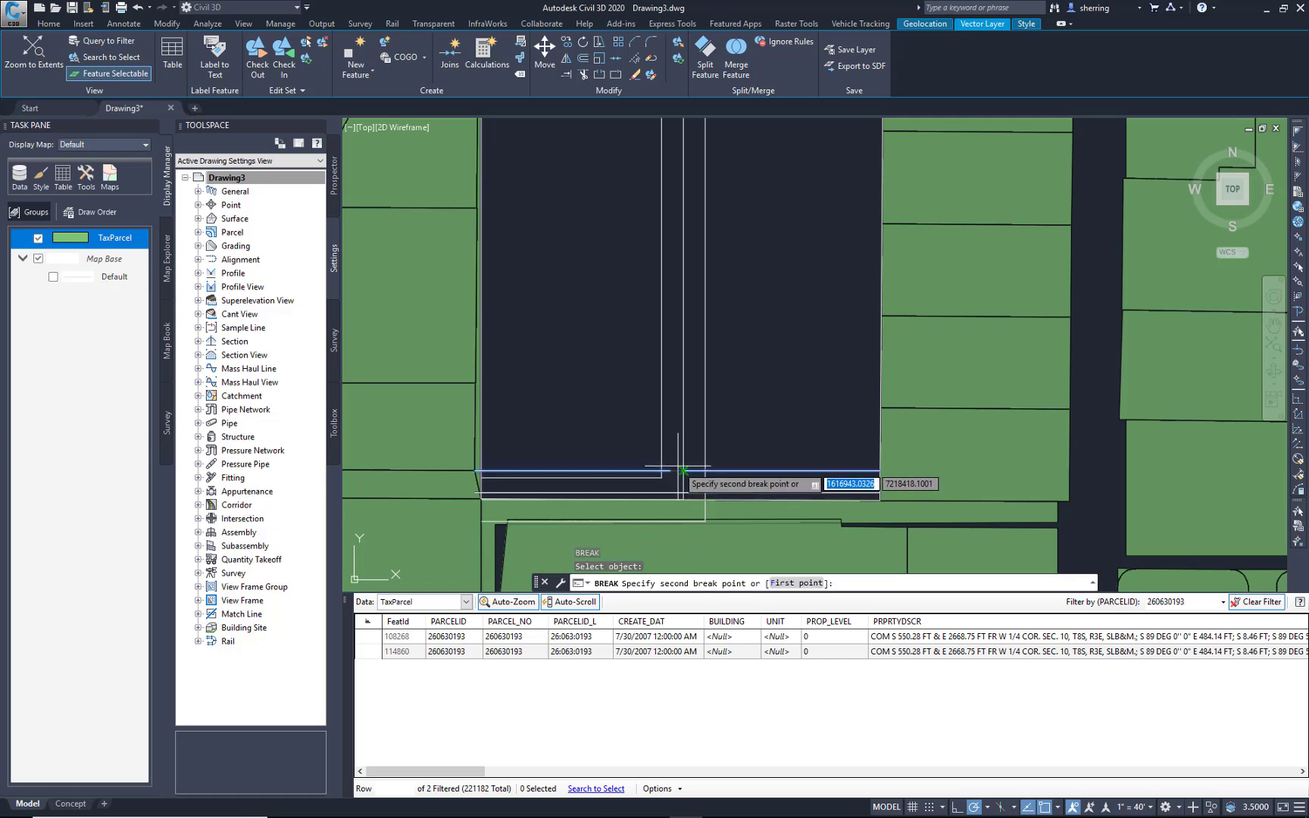
key("Escape")
Fillet both road edges into the inner bottom line with a 25 radius.
type("f")
key("Return")
type("r")
key("Return")
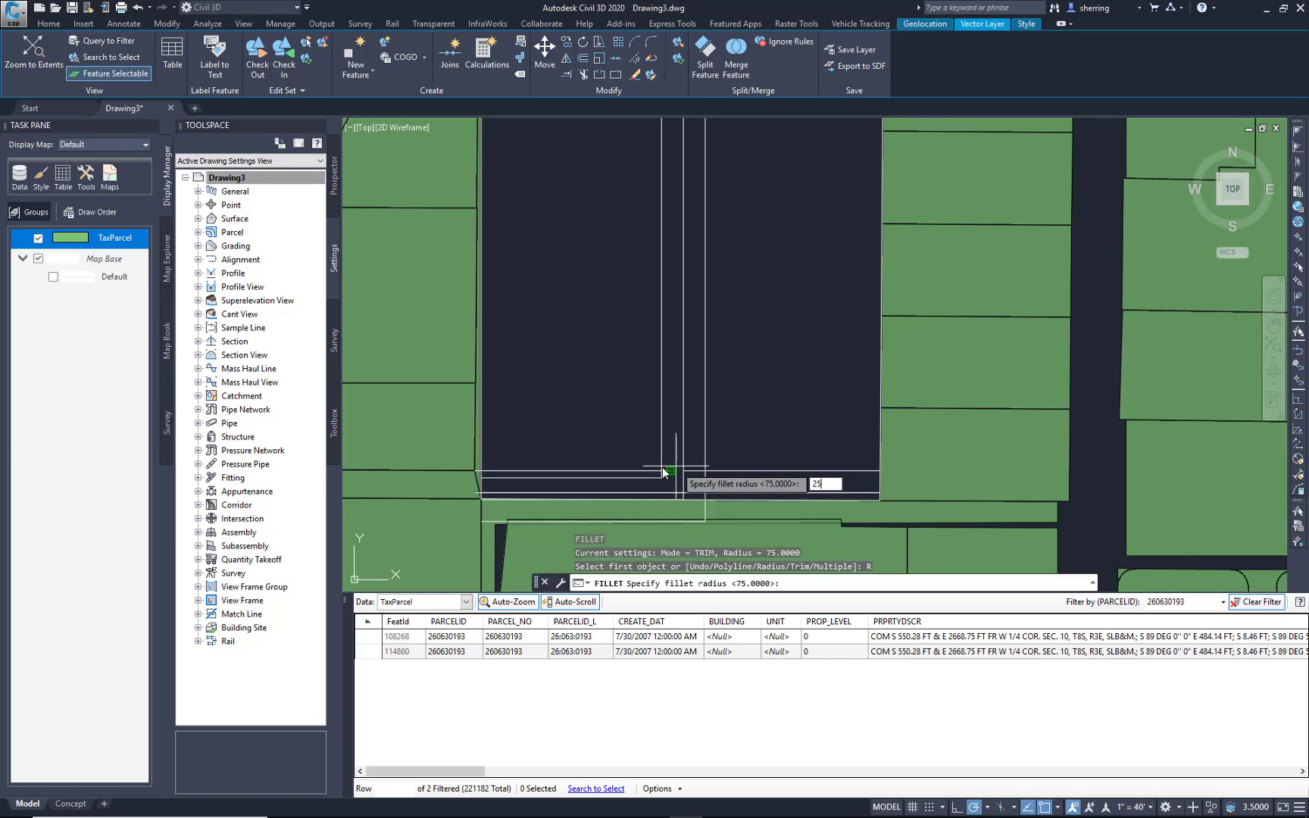
type("25")
key("Return")
left_click(646, 469)
left_click(659, 458)
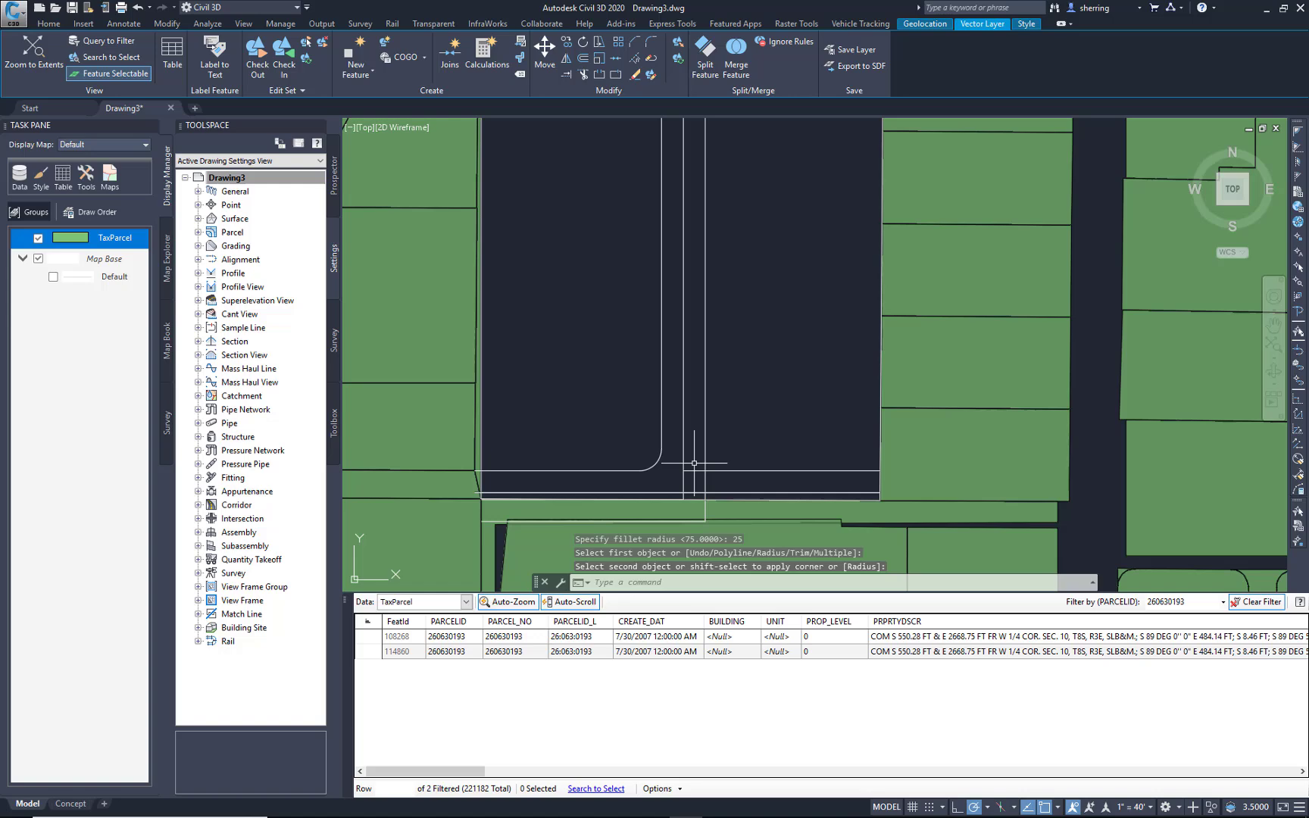
key("Return")
left_click(705, 471)
left_click(725, 470)
scroll(724, 469, "down", 2)
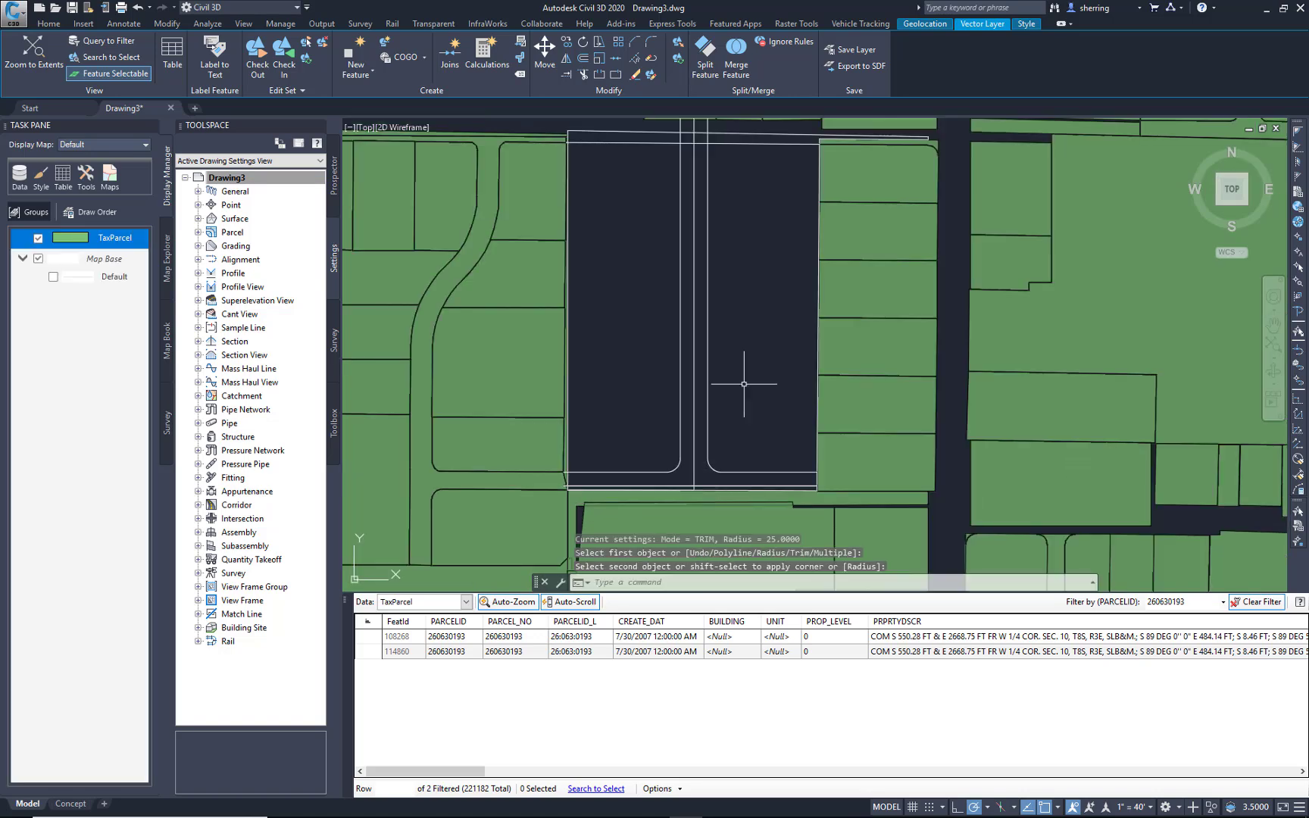
Fillet both road edges into the top line with the same 25 radius.
middle_click_drag(714, 217, 714, 313)
type("br")
key("Return")
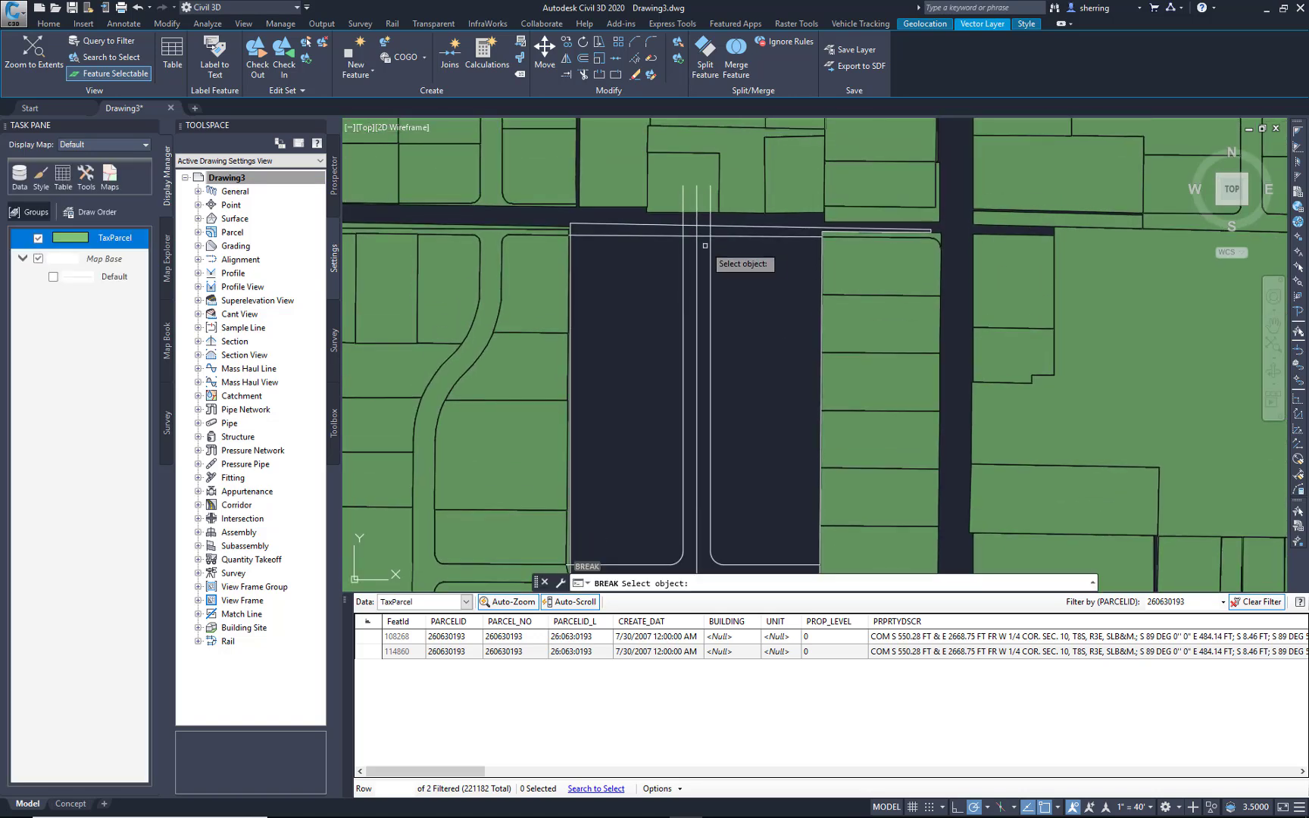
scroll(712, 241, "up", 2)
key("Escape")
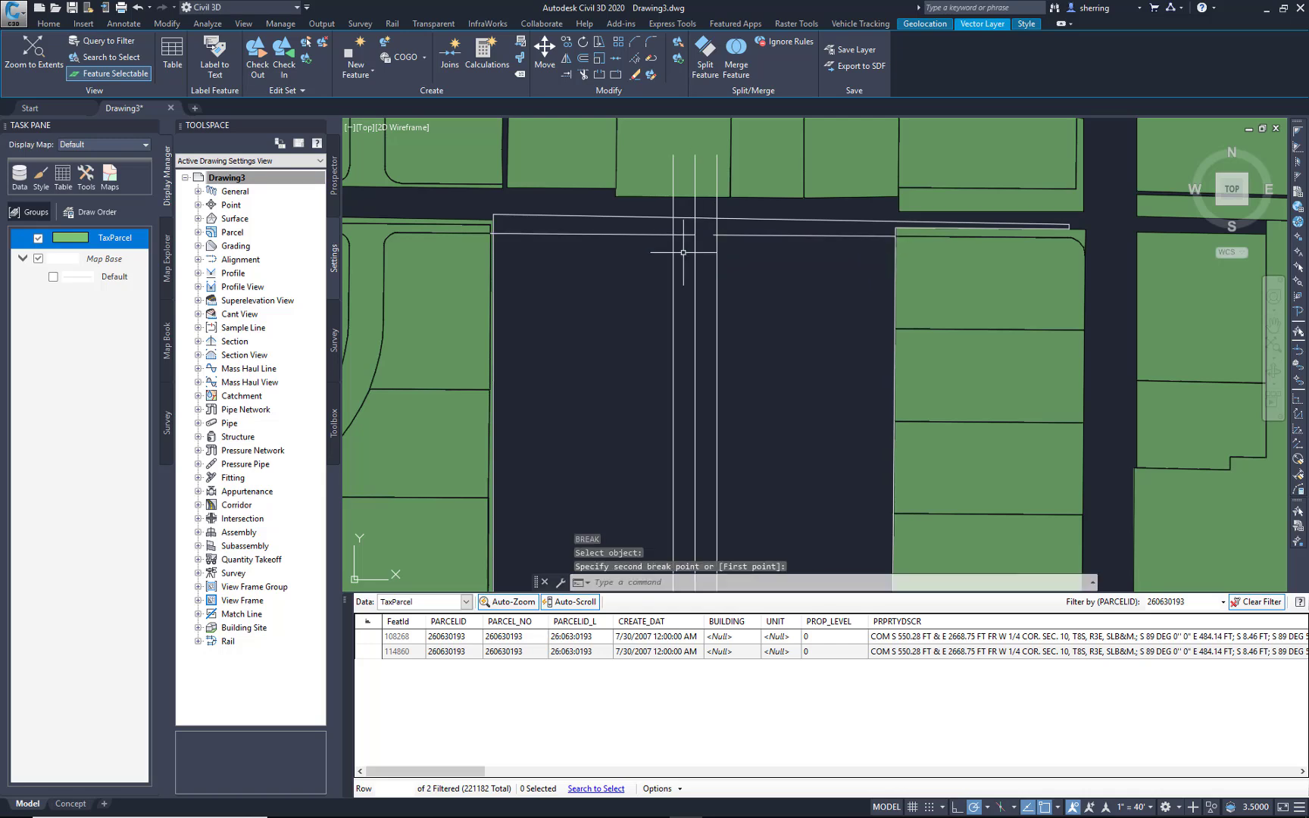
type("f")
key("Return")
left_click(657, 232)
left_click(673, 253)
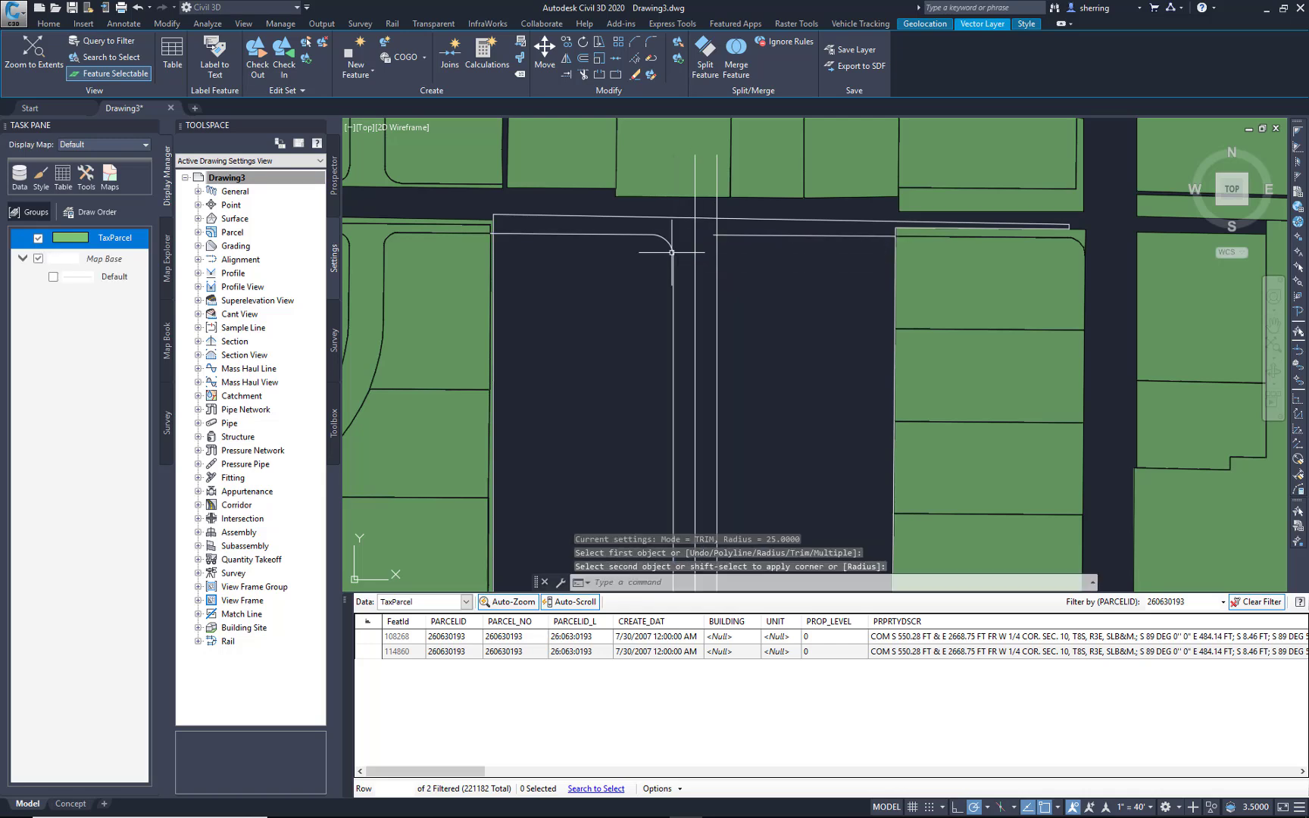
key("Return")
left_click(717, 255)
left_click(729, 241)
scroll(731, 236, "down", 2)
Select the outer outline and both rounded block outlines to create parcels from objects.
left_click(50, 25)
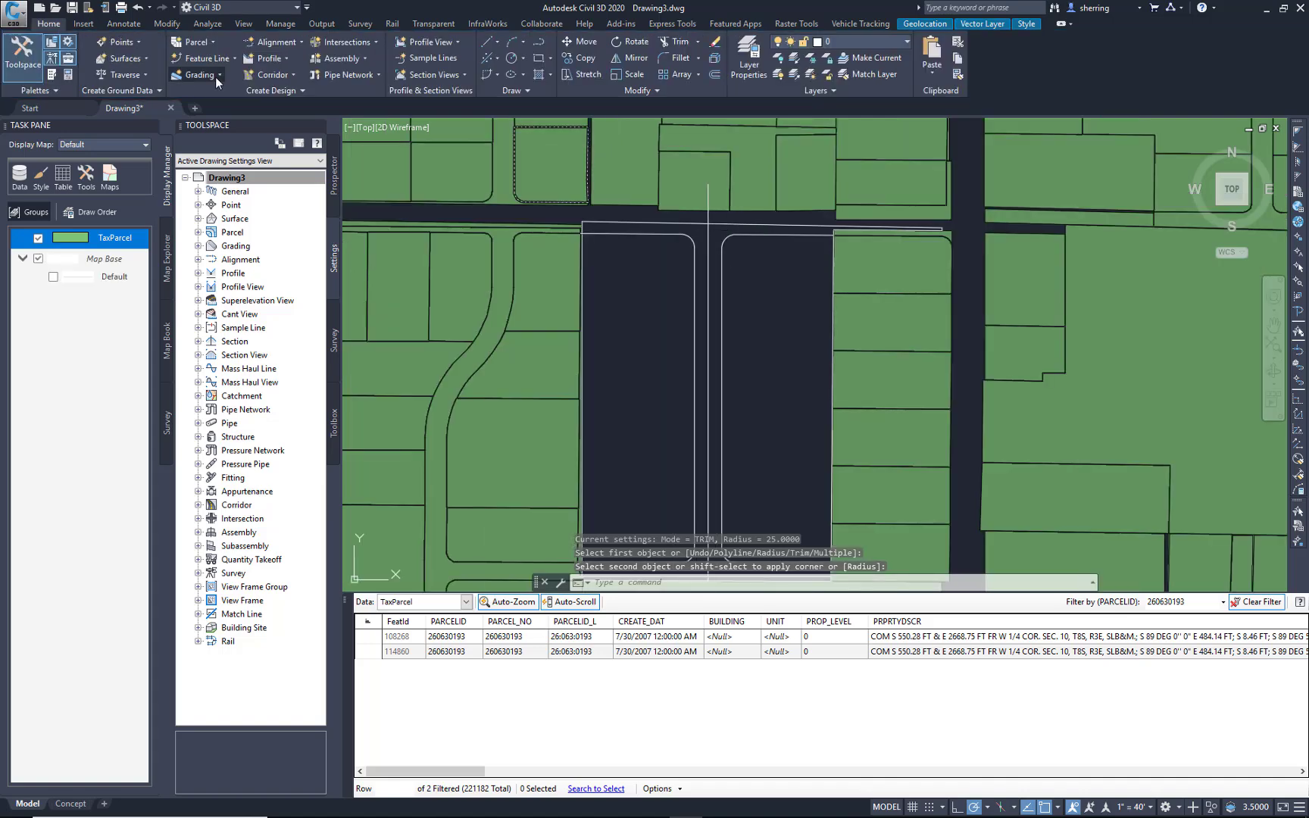
left_click(196, 42)
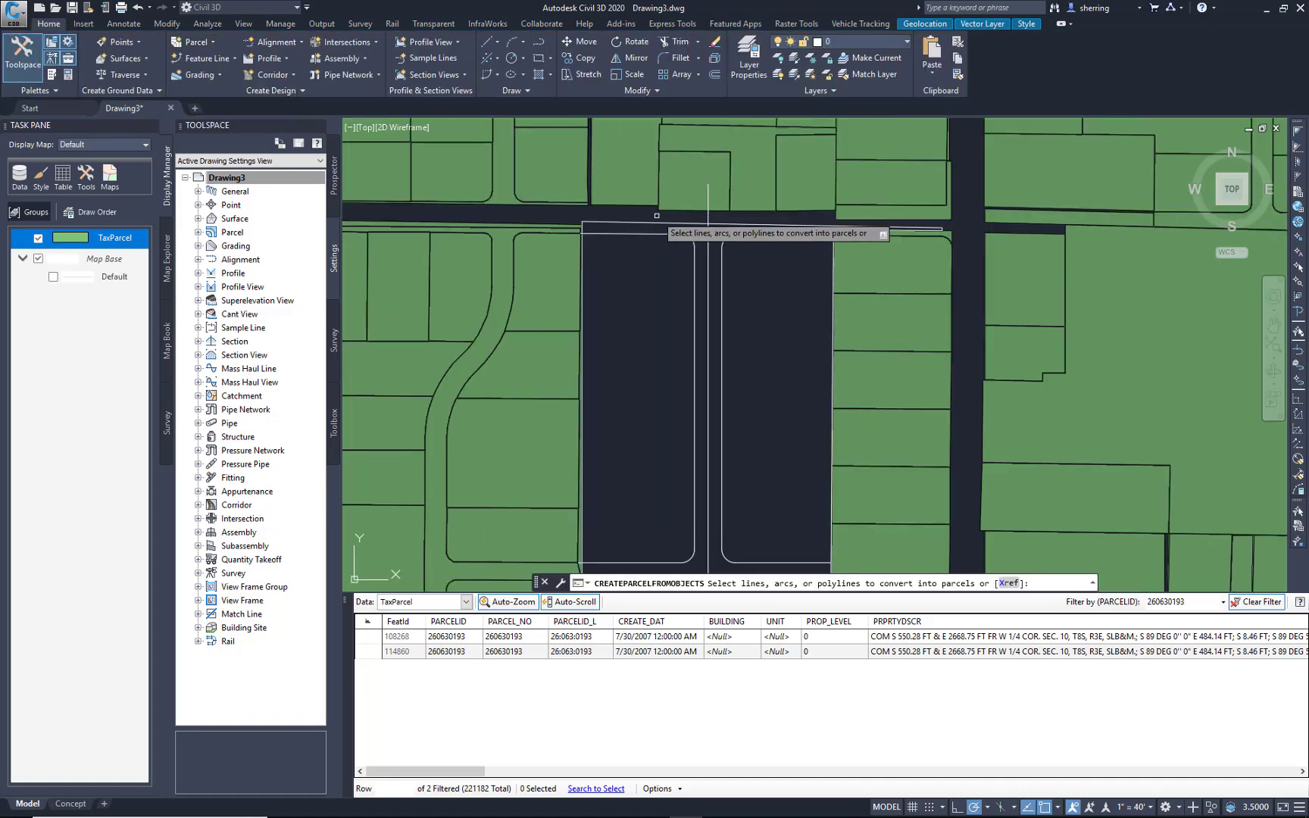
left_click(663, 228)
scroll(663, 232, "down", 2)
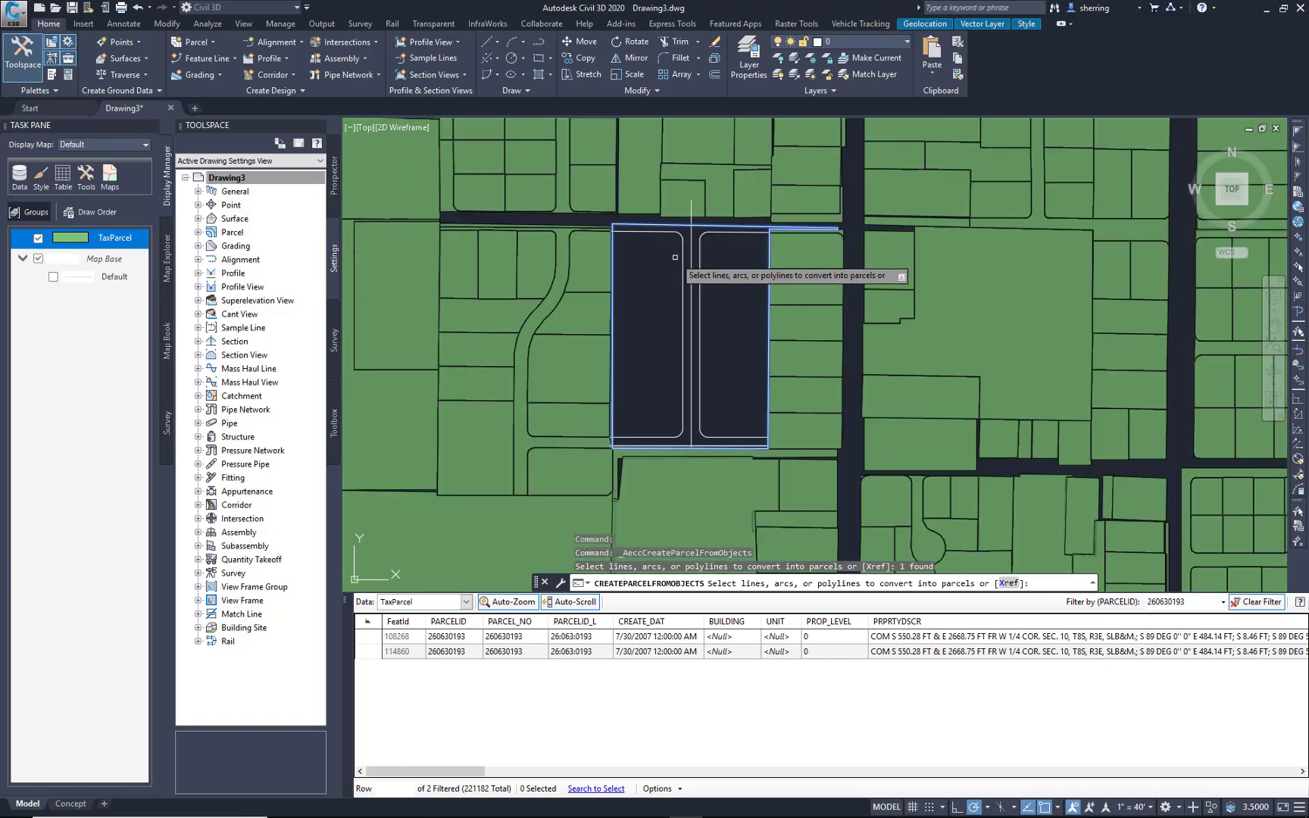
left_click(682, 265)
left_click(700, 266)
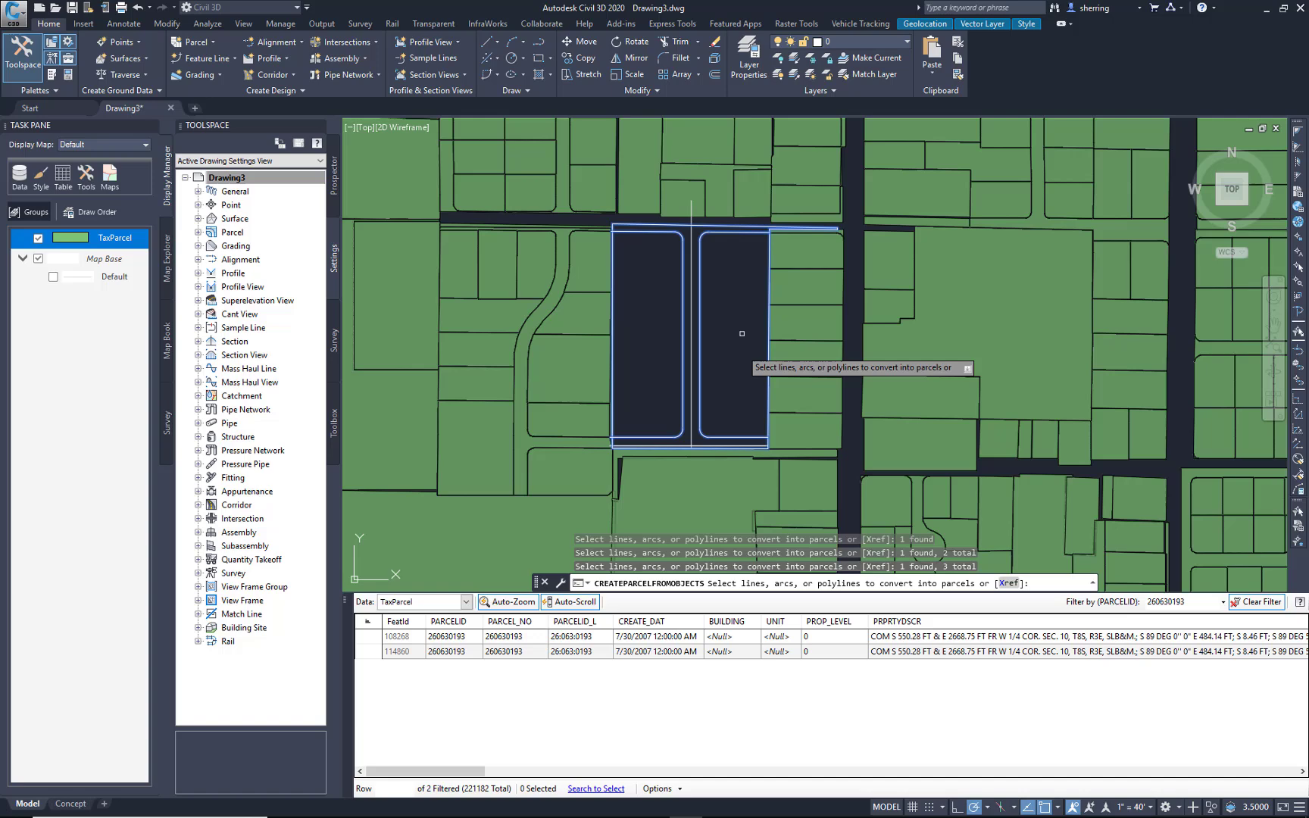
key("Return")
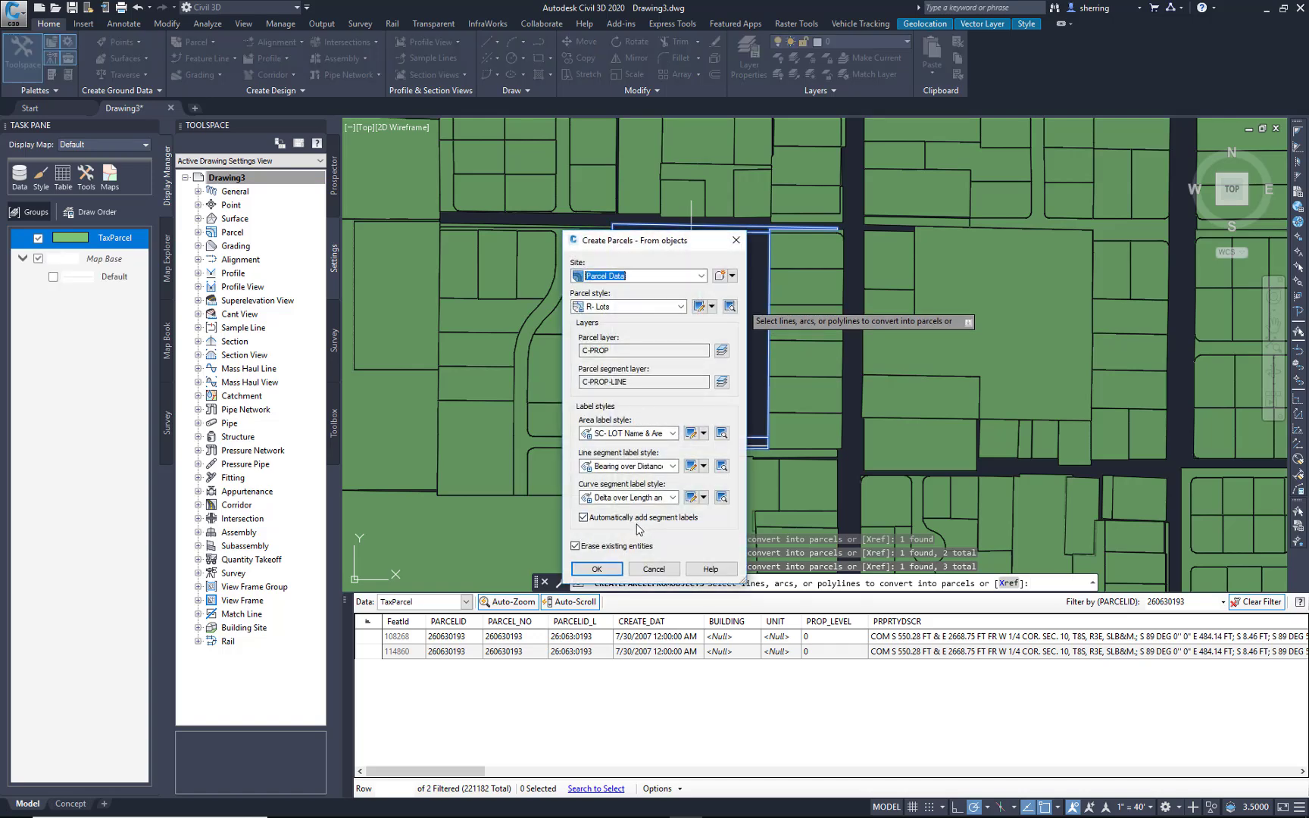
Turn off automatic segment labels, keep the area label style, and create parcels 1-3.
left_click(637, 522)
left_click(638, 437)
left_click(638, 439)
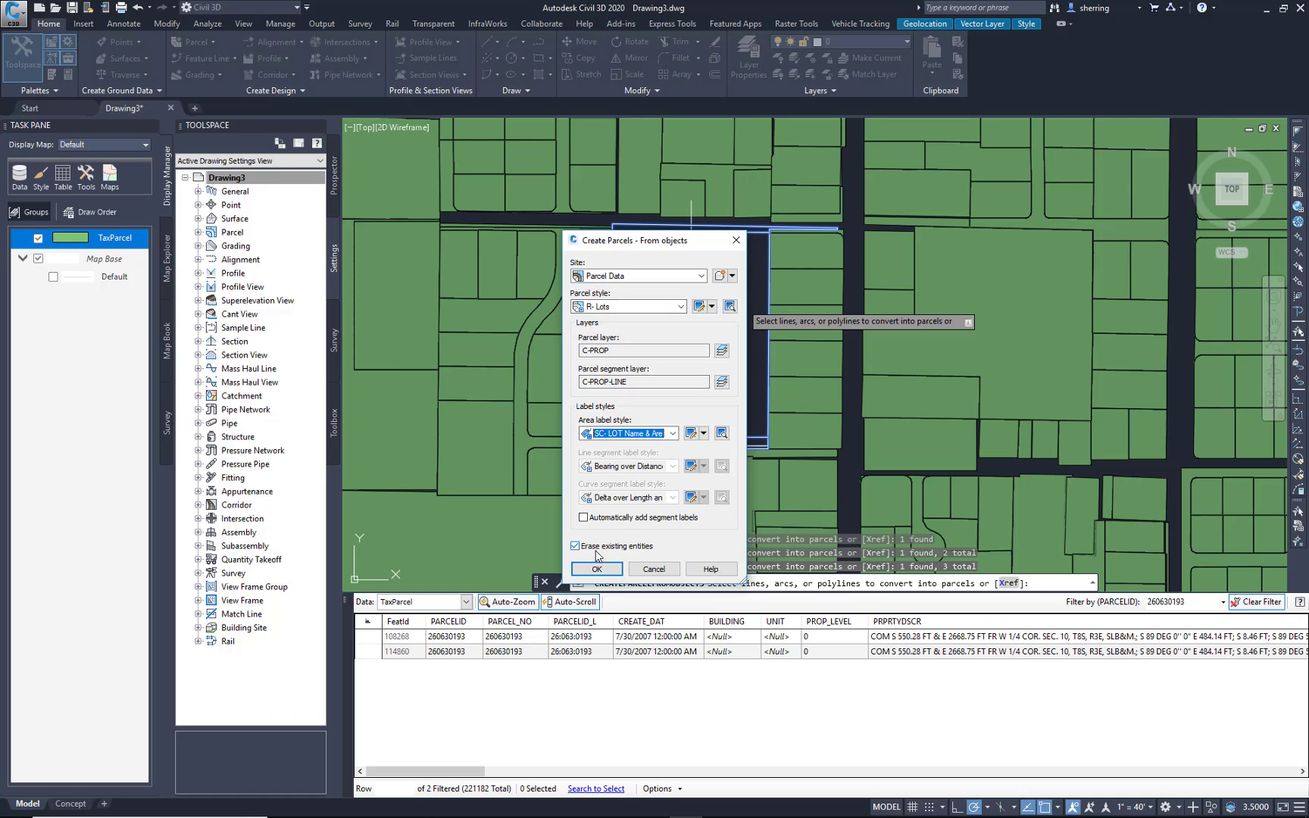
left_click(600, 570)
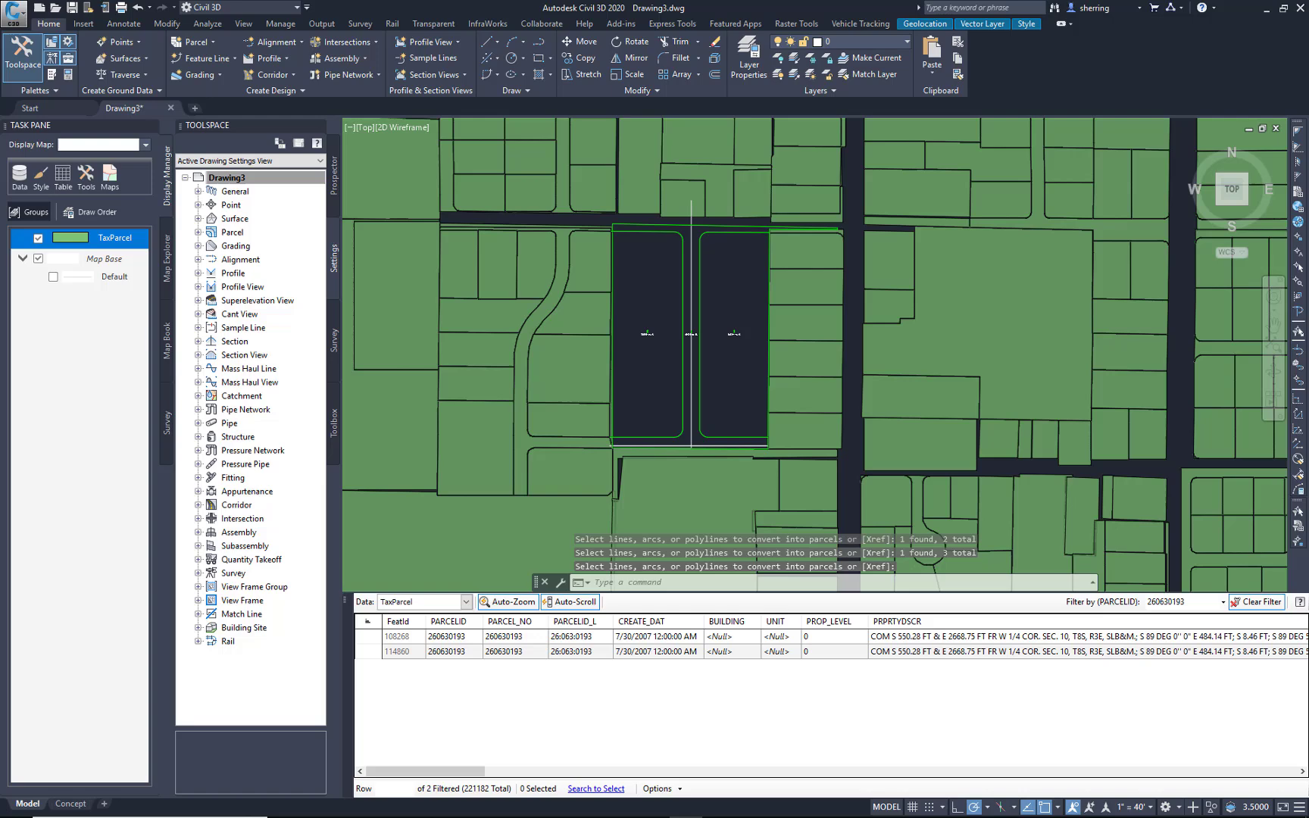
scroll(667, 318, "up", 3)
scroll(595, 338, "up", 3)
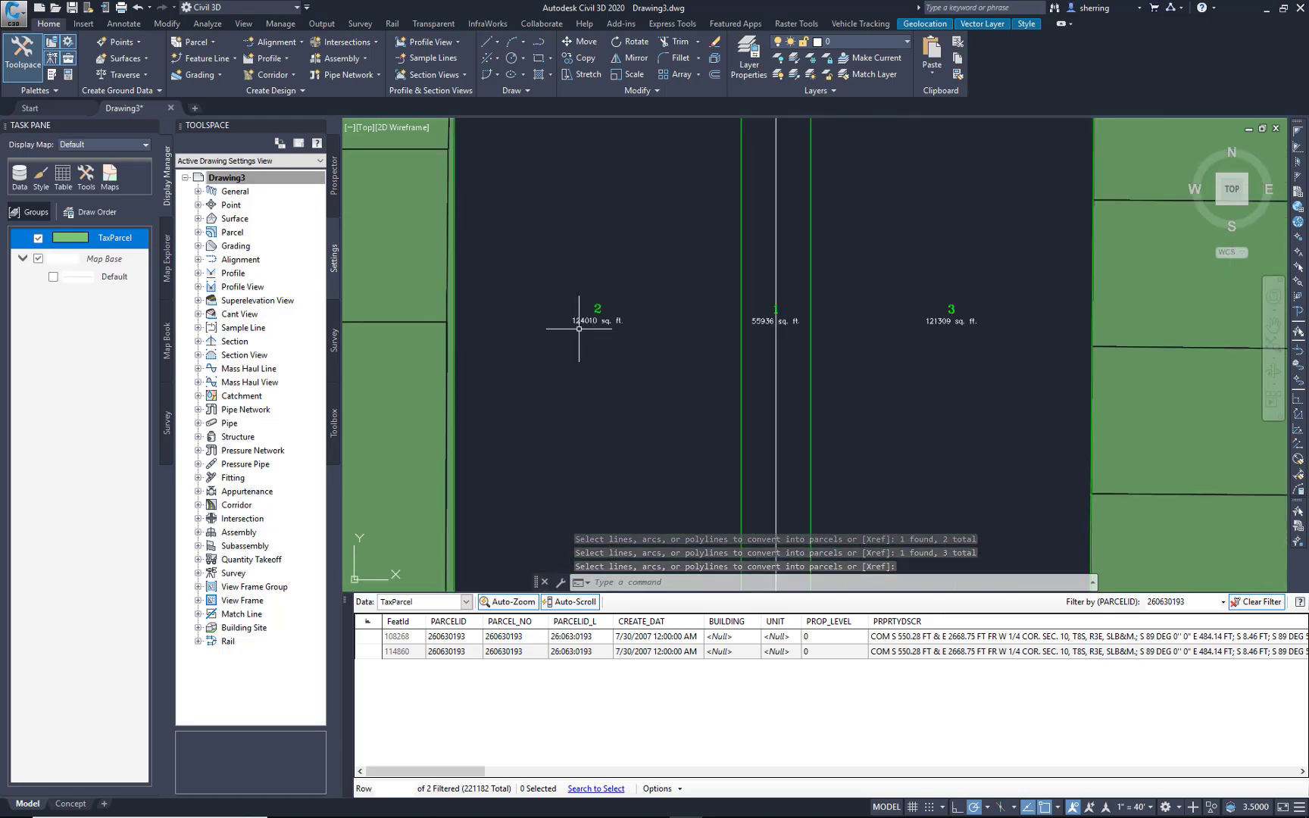
scroll(760, 319, "down", 5)
scroll(767, 329, "up", 2)
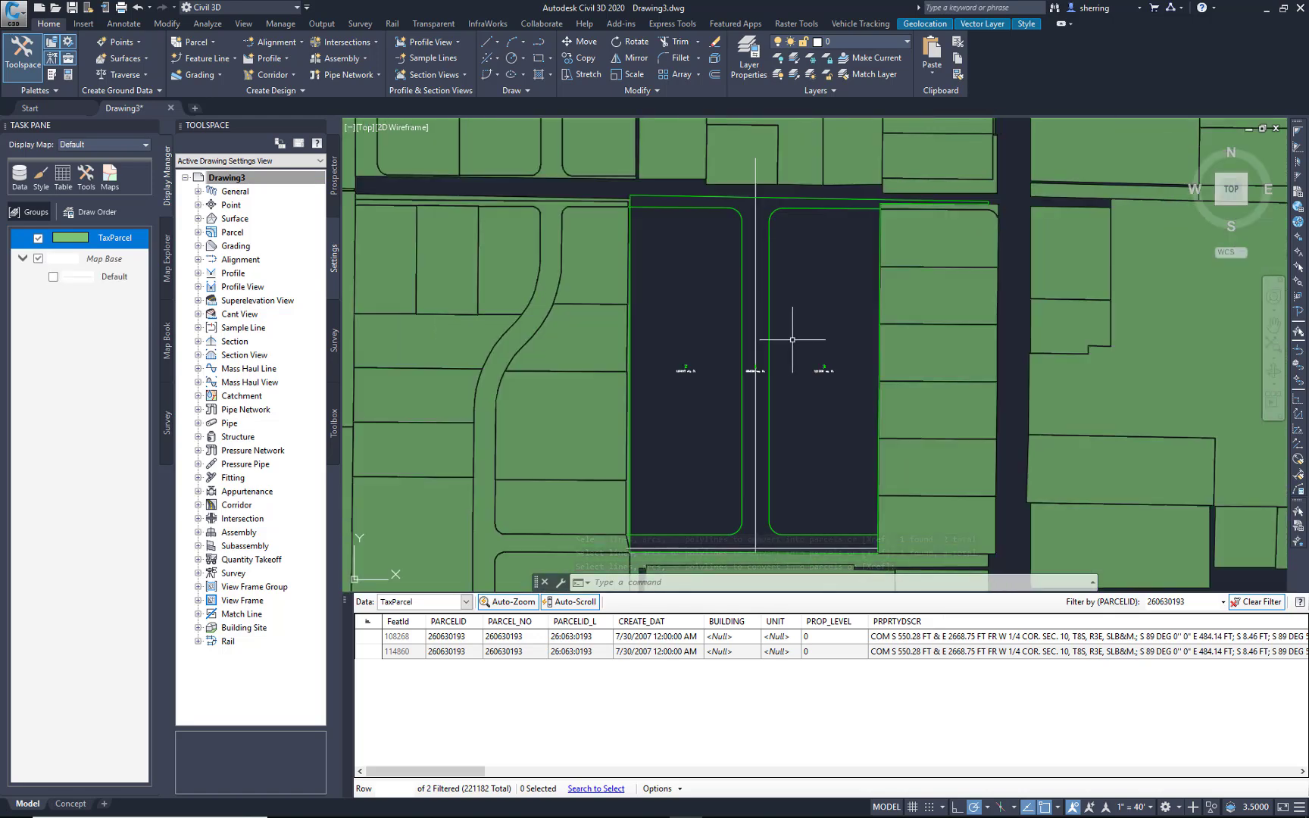
Launch the Parcel Layout Tools and expand the lot sizing parameters.
left_click(196, 41)
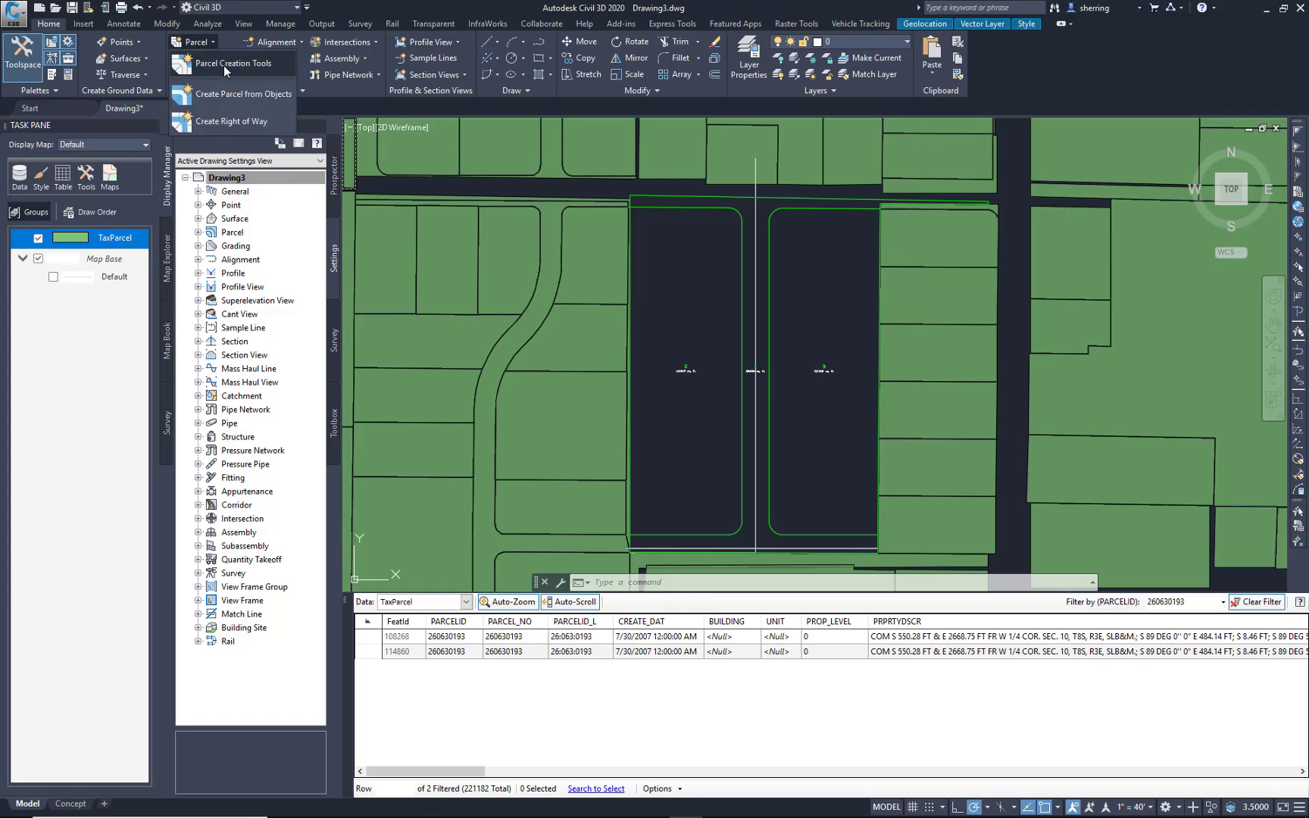
left_click(224, 65)
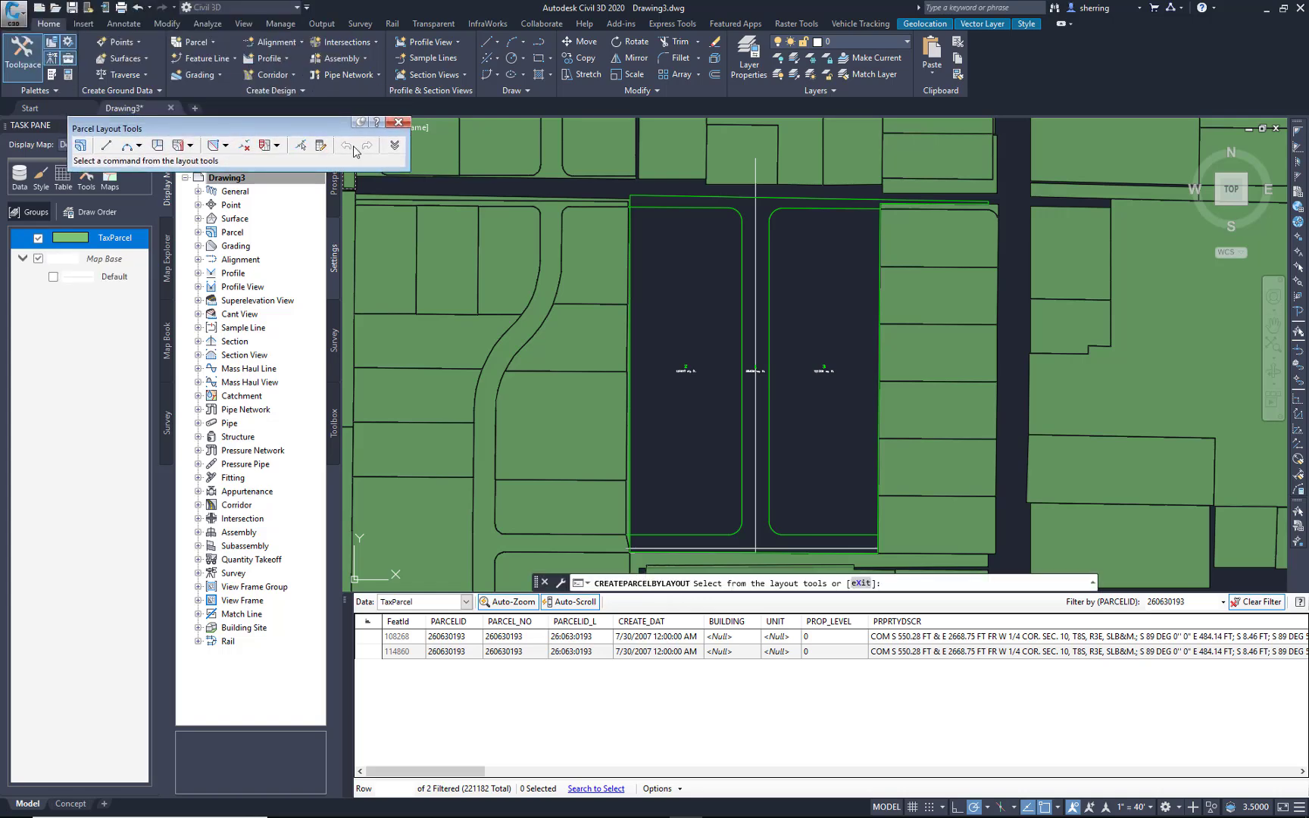
left_click(393, 146)
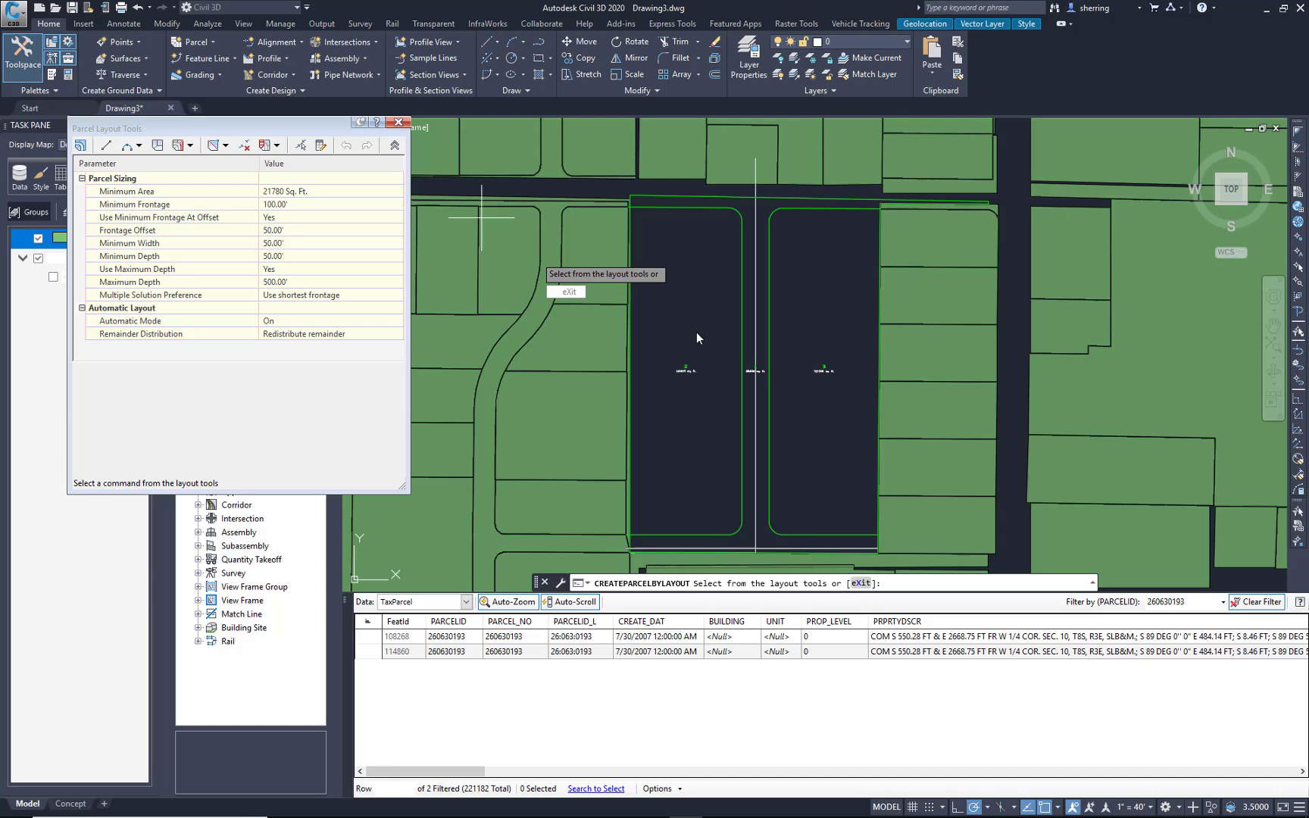
scroll(677, 360, "up", 6)
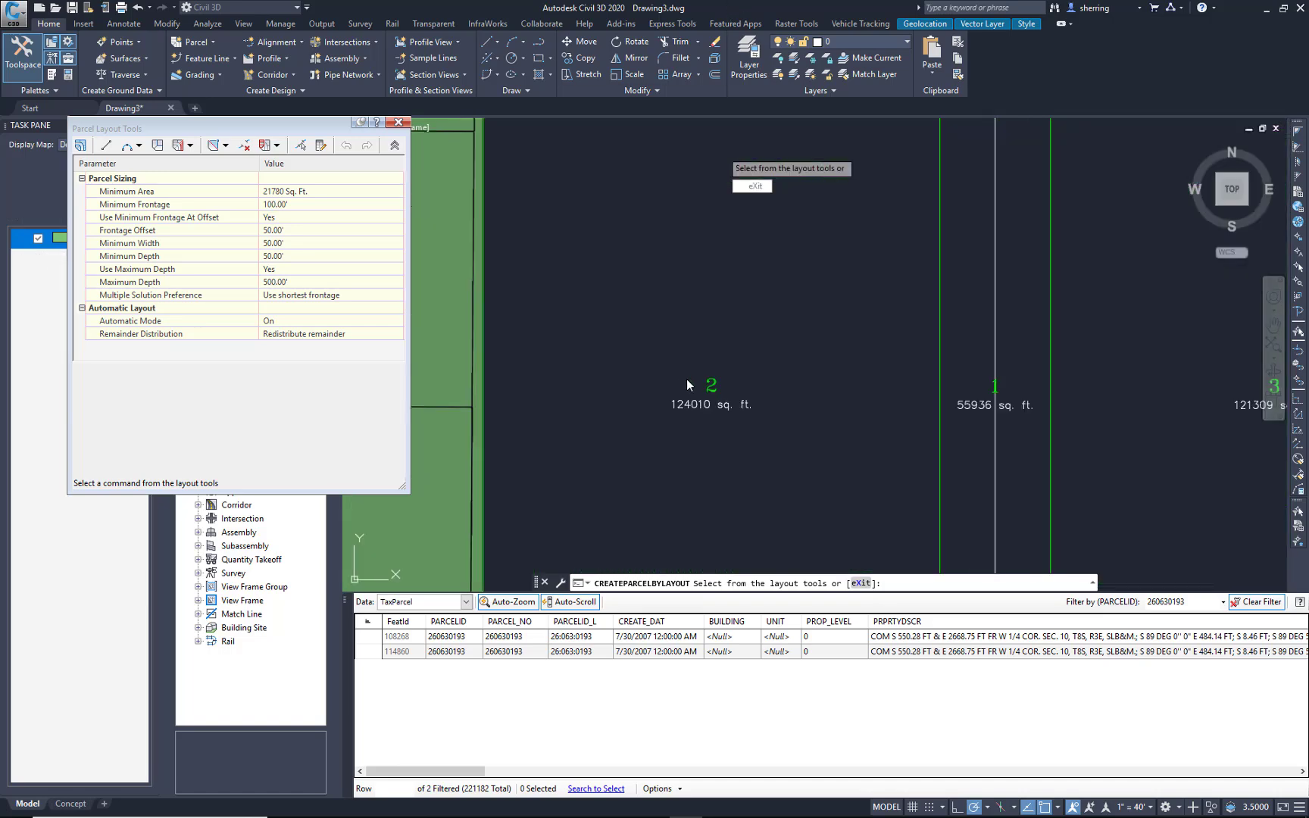
scroll(678, 319, "down", 6)
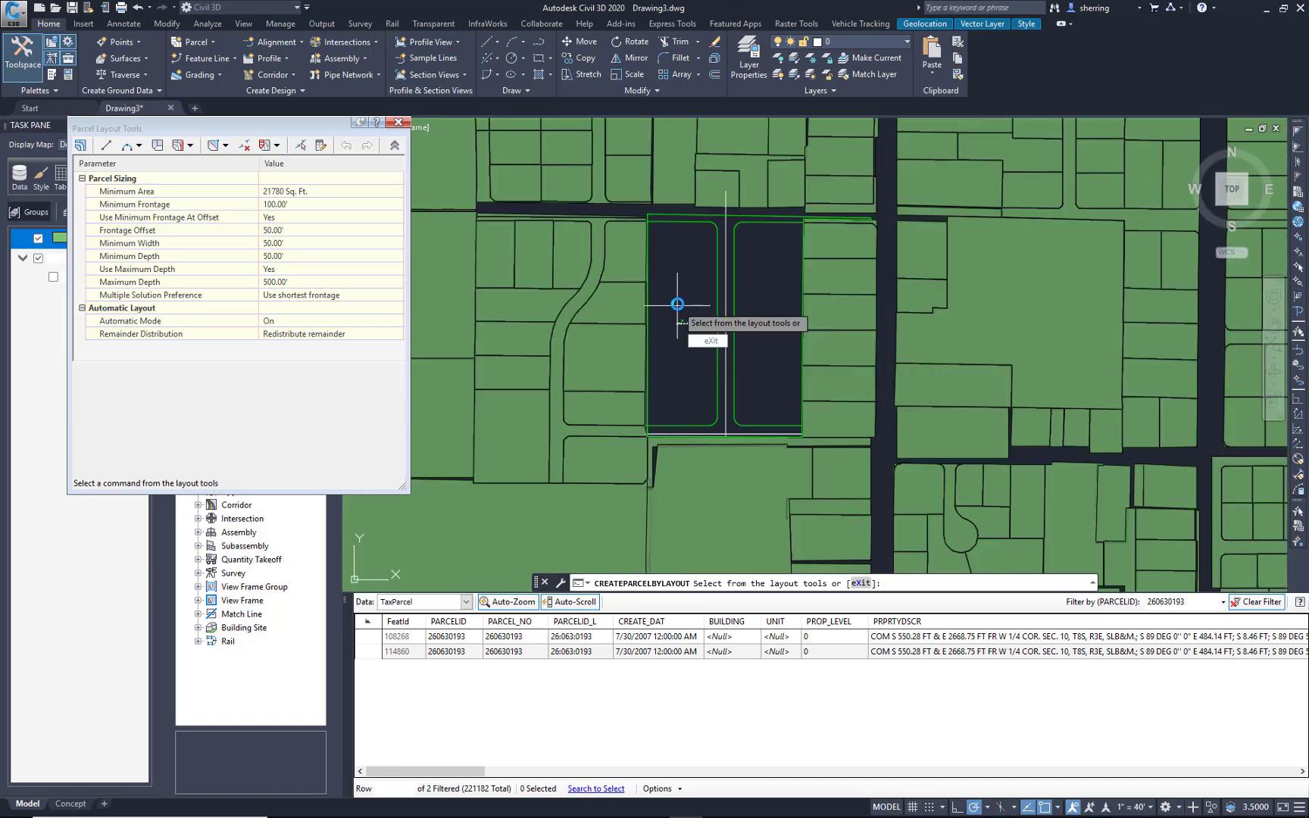
Set Minimum Area to 14520 Sq. Ft., keep 100.00' frontage and Redistribute remainder.
left_click(320, 191)
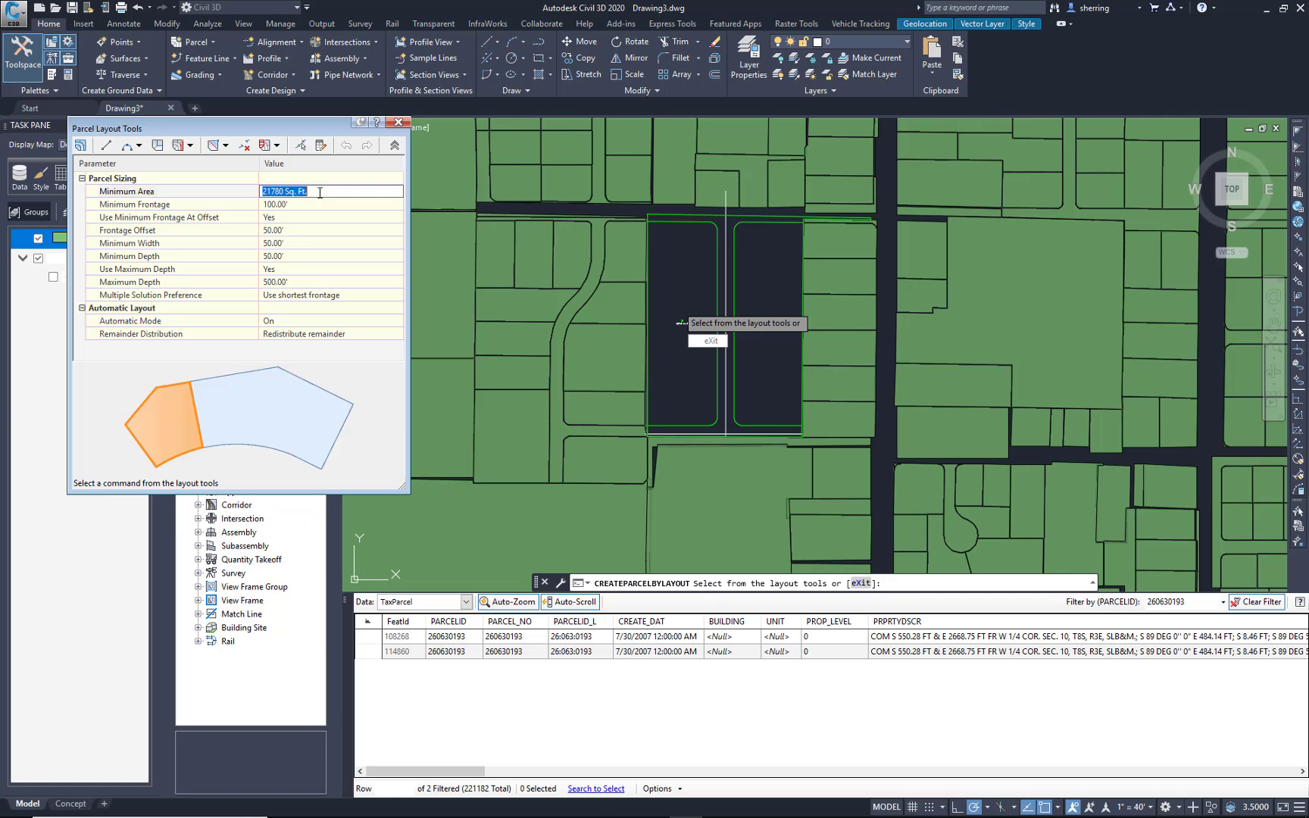
type("43560/2")
key("Return")
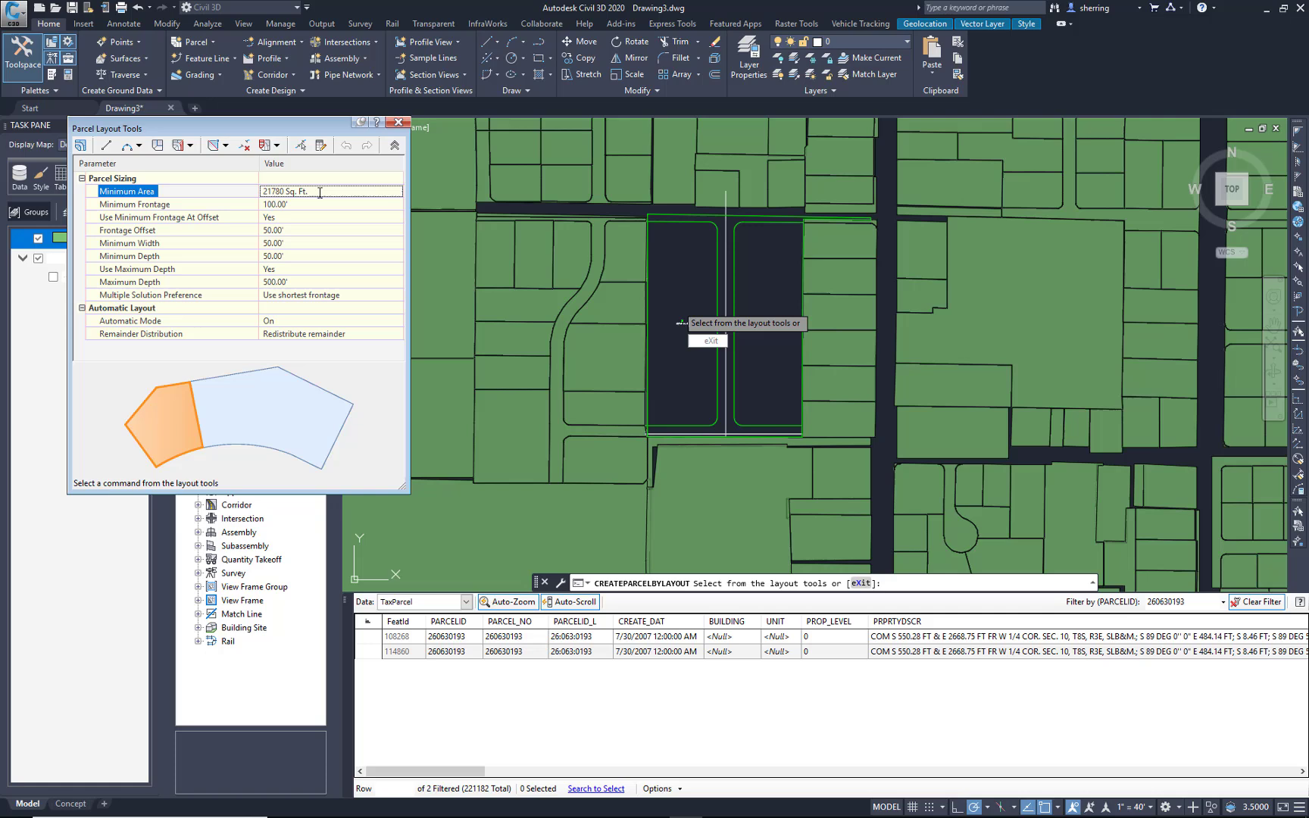
left_click(319, 192)
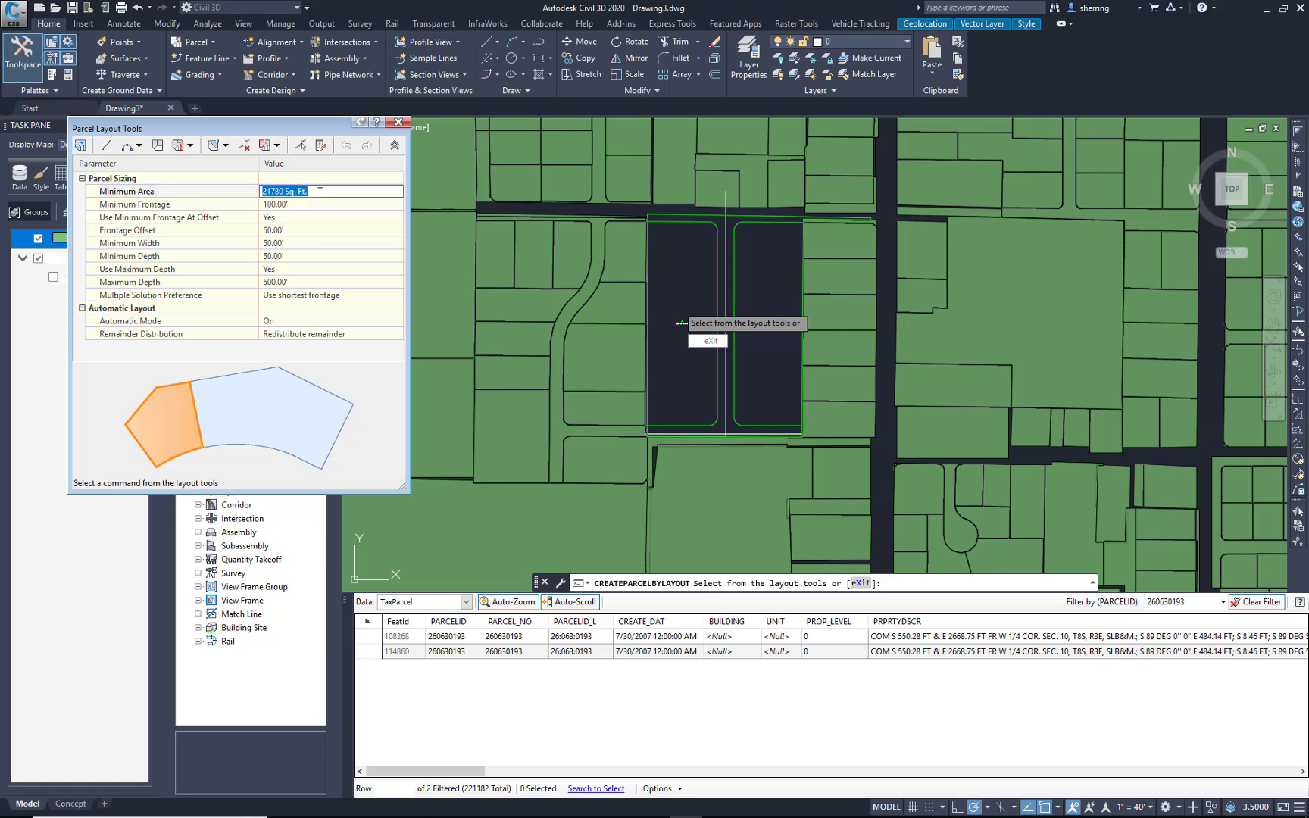
type("43560/3")
key("Return")
left_click(297, 205)
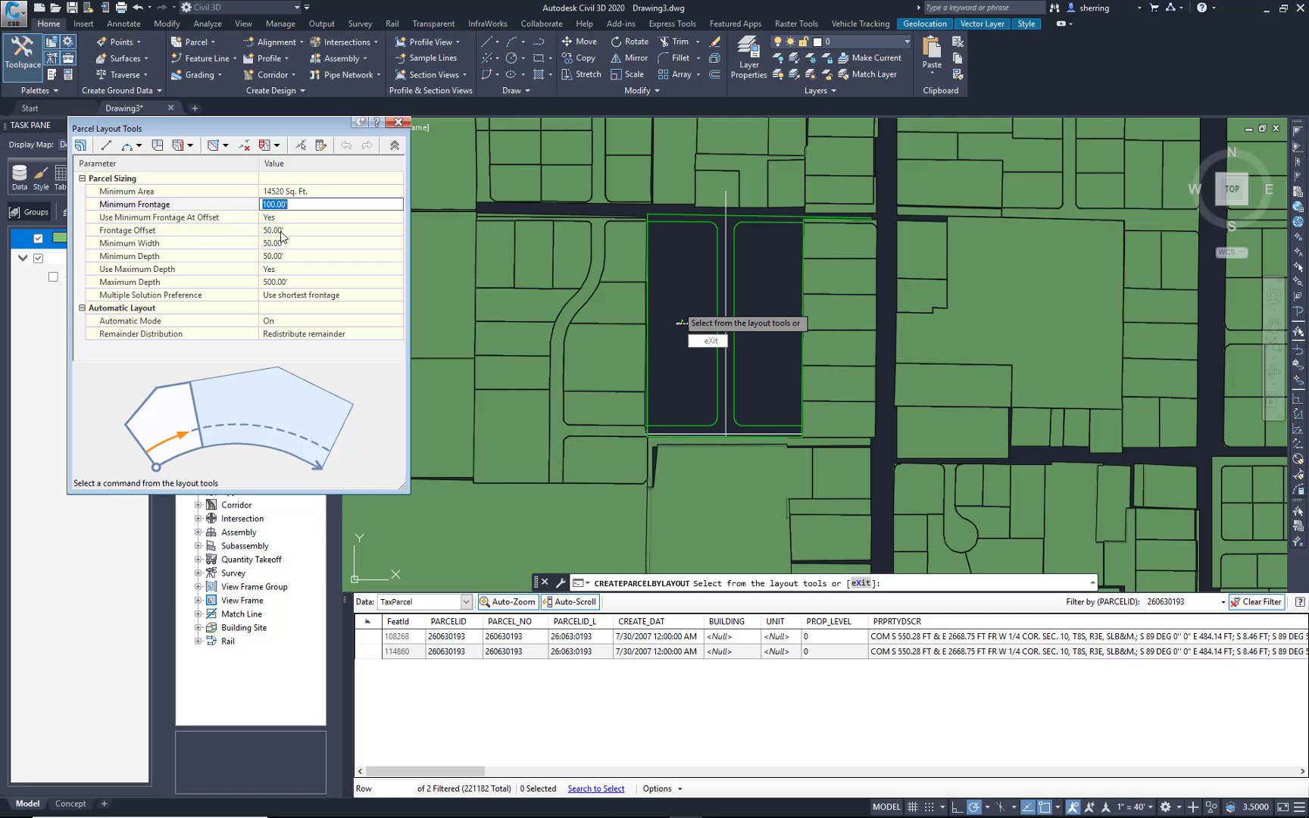
left_click(296, 325)
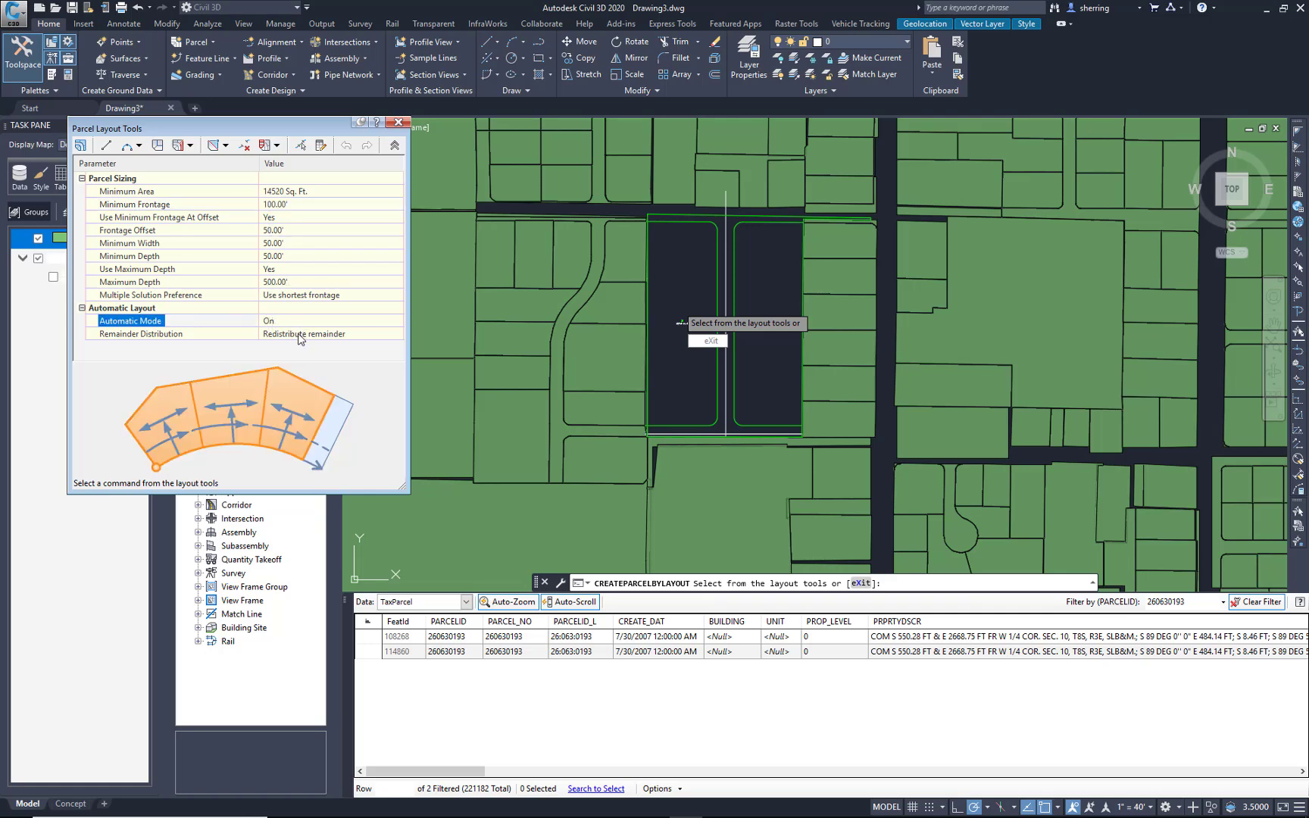
left_click(301, 334)
left_click(303, 335)
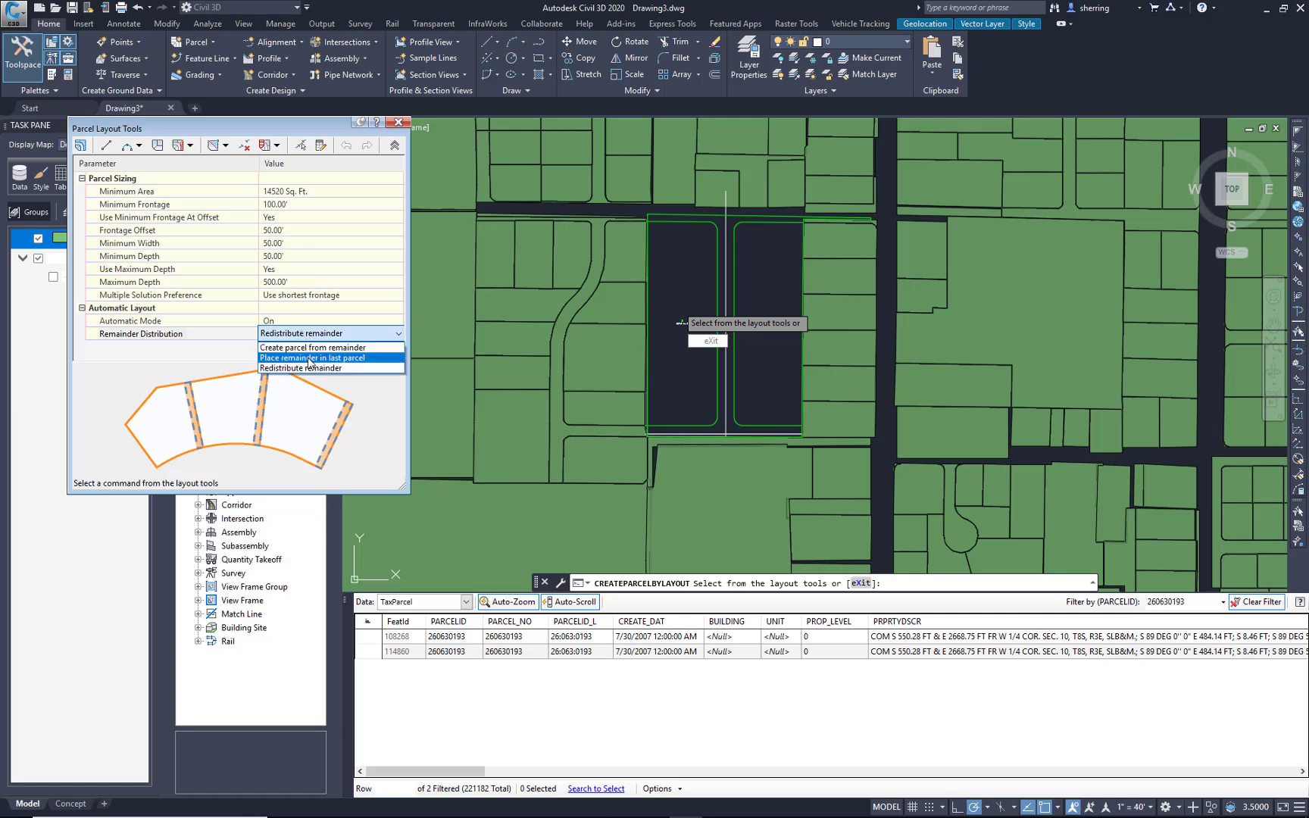
left_click(305, 338)
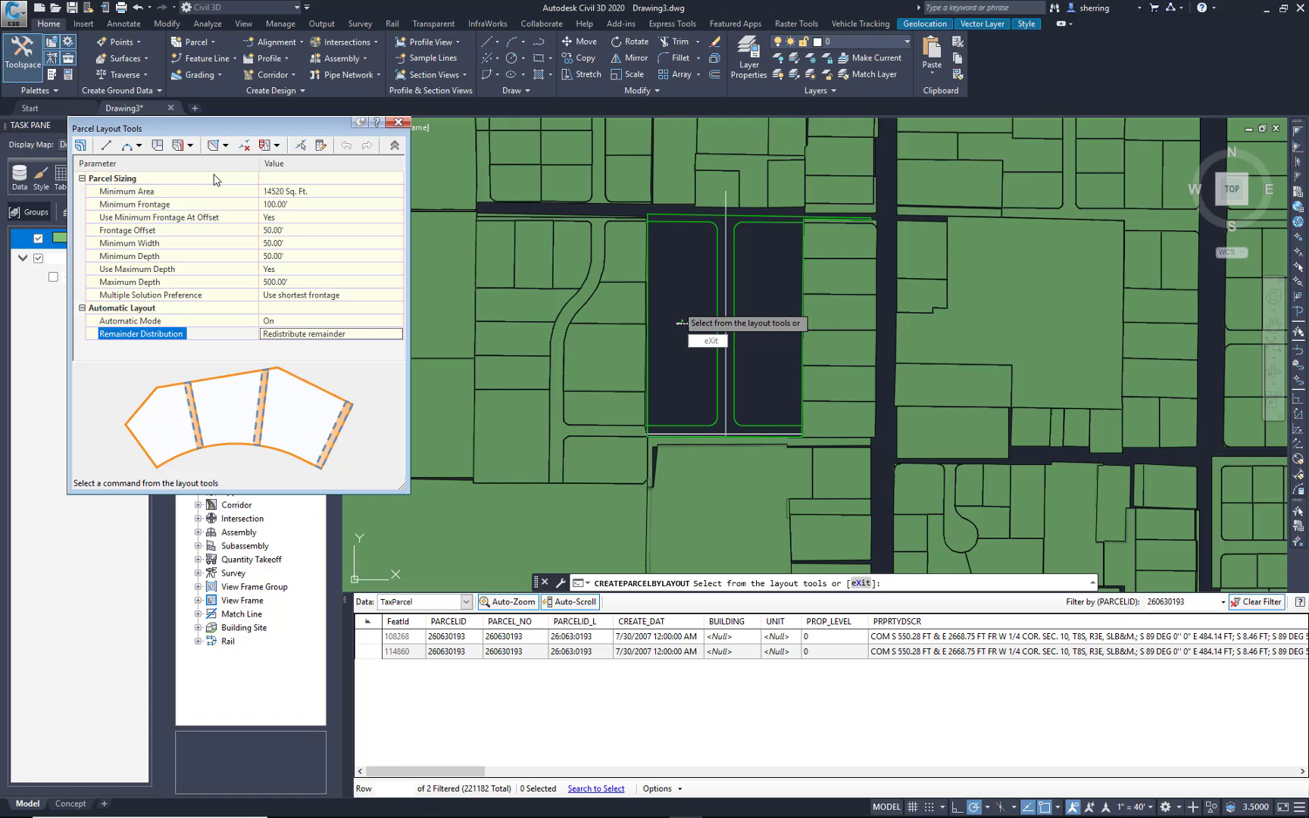
left_click(189, 145)
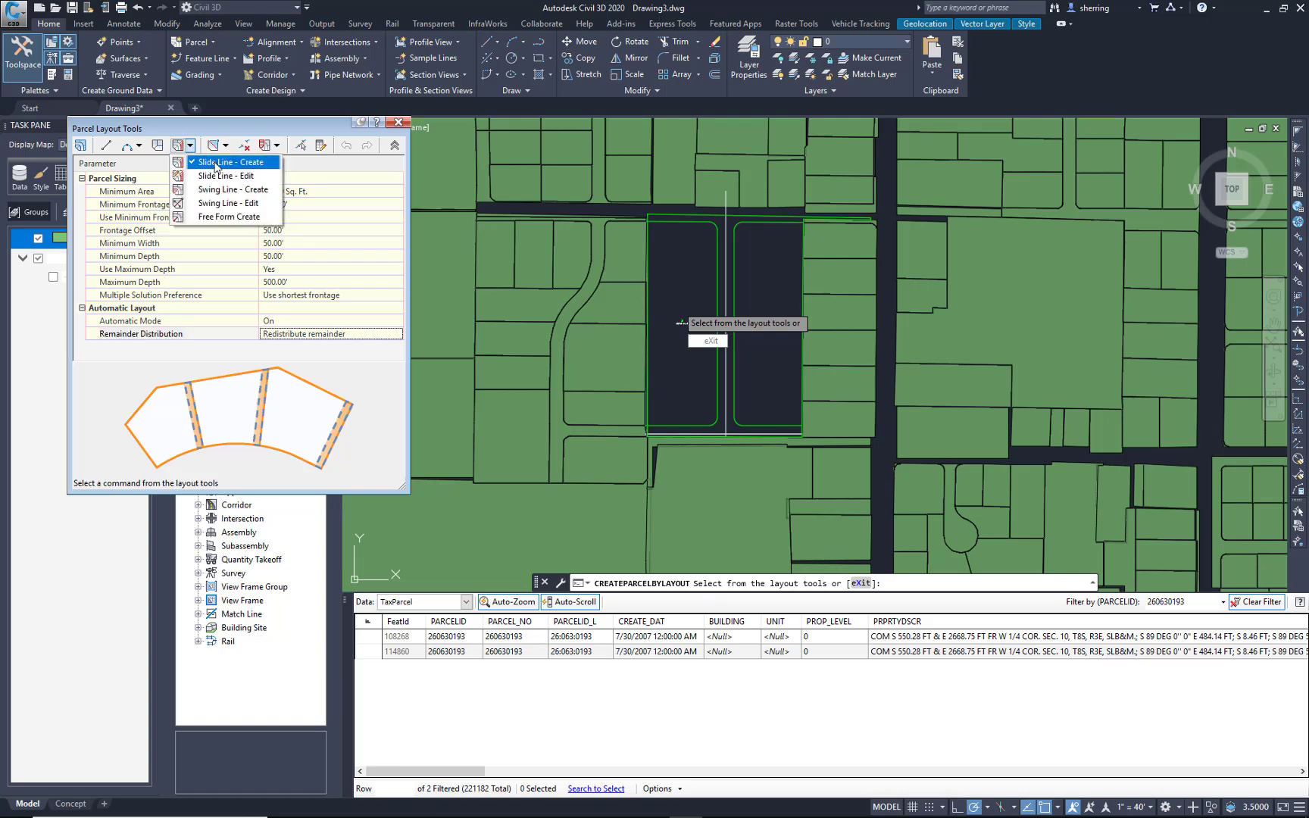
Using Slide Line - Create, subdivide the left parcel along its full frontage with 90° lot lines.
left_click(220, 163)
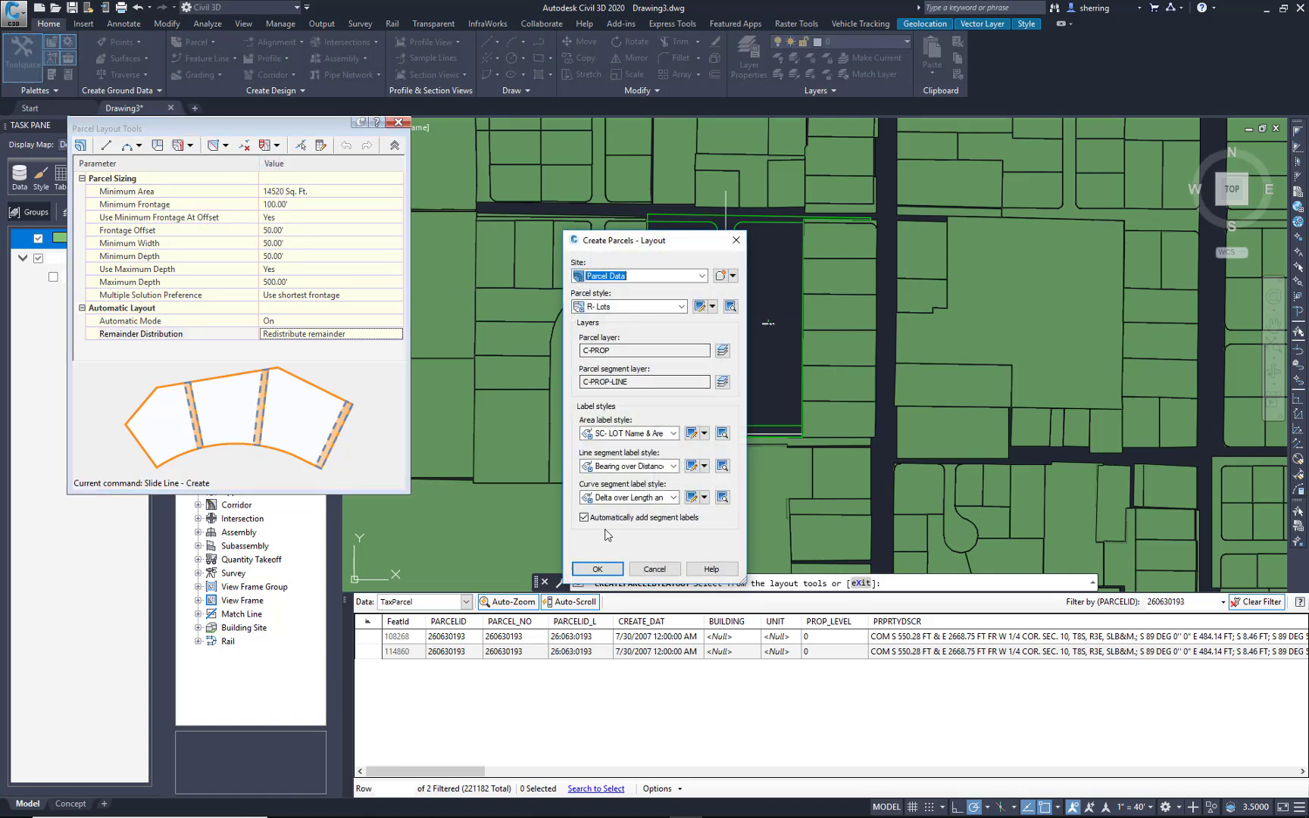
left_click(597, 569)
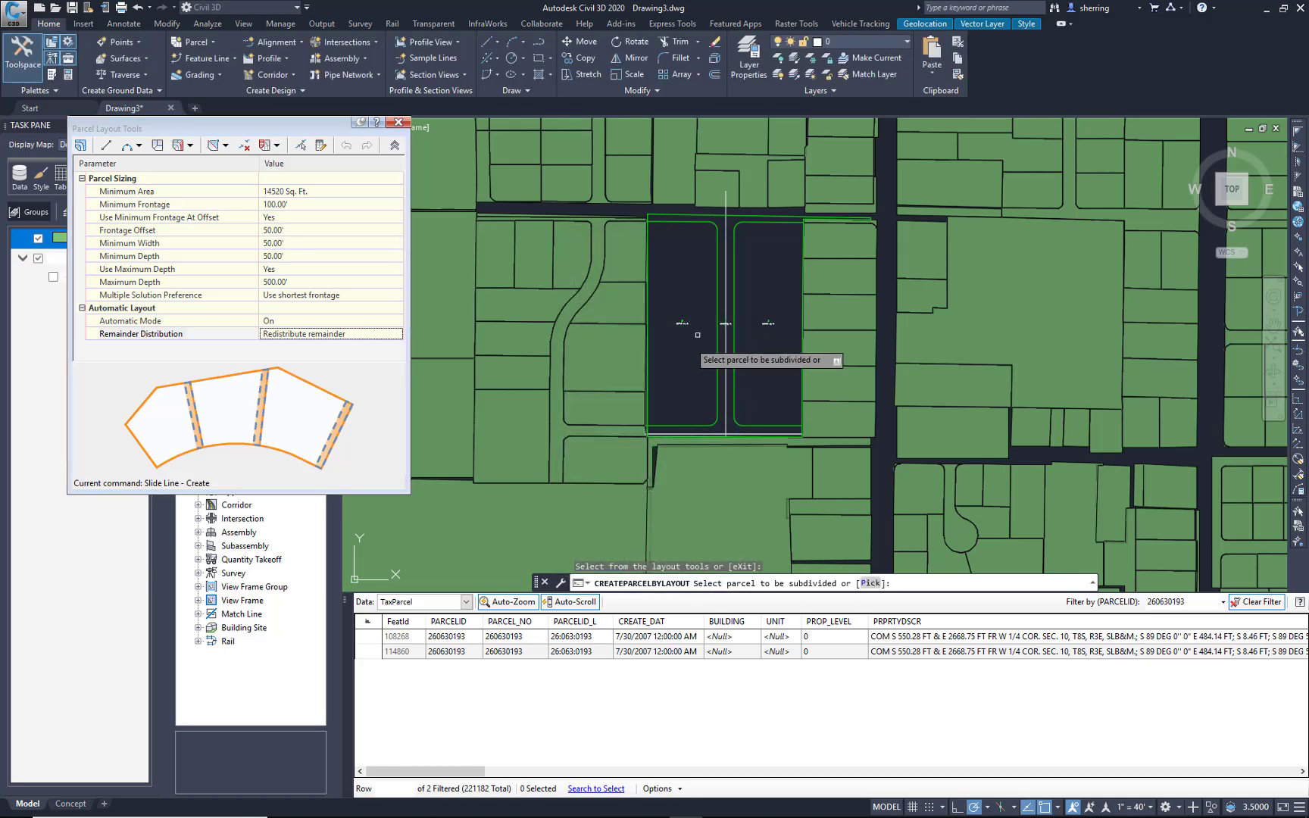
left_click(666, 307)
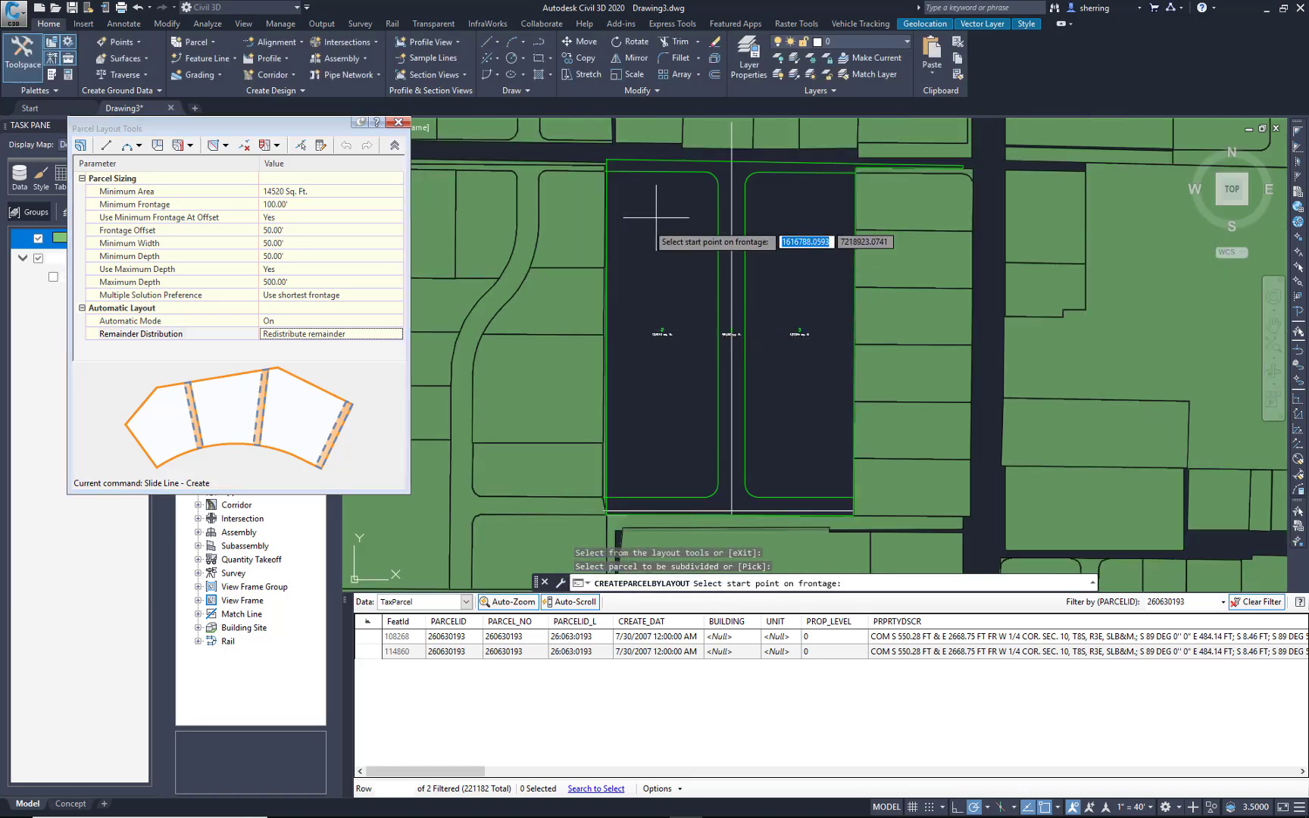
left_click(715, 196)
left_click(716, 481)
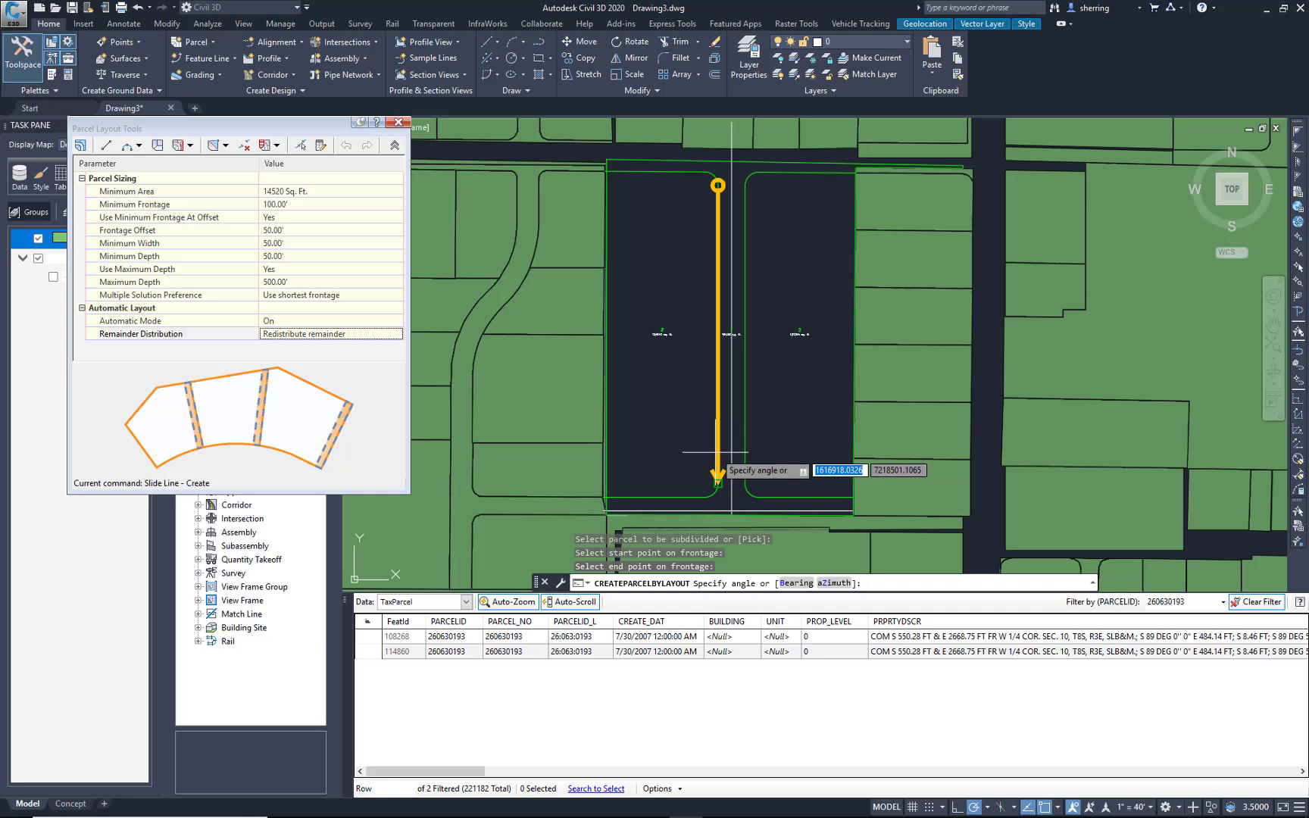
type("90")
key("Return")
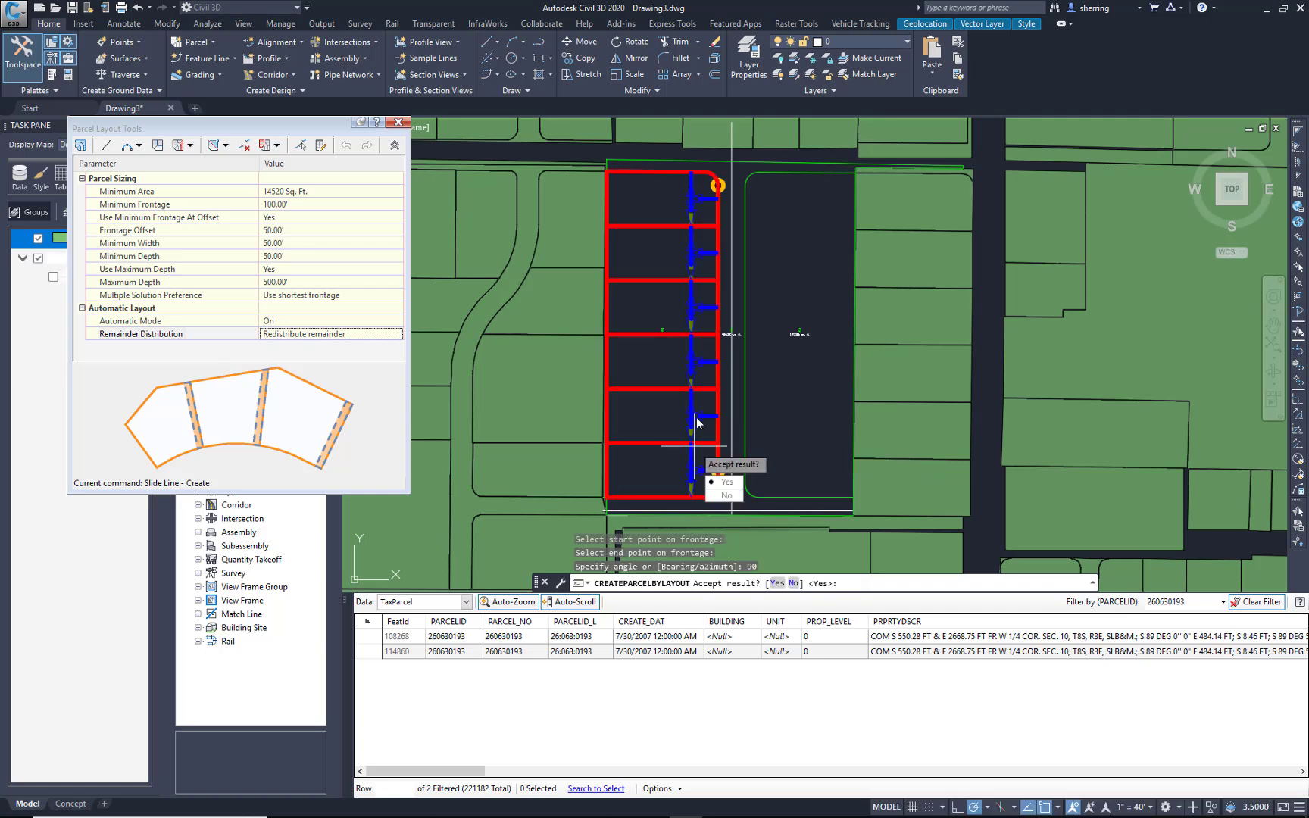
key("Return")
Subdivide the right parcel along its frontage from top to bottom, then exit the lot layout command.
left_click(788, 311)
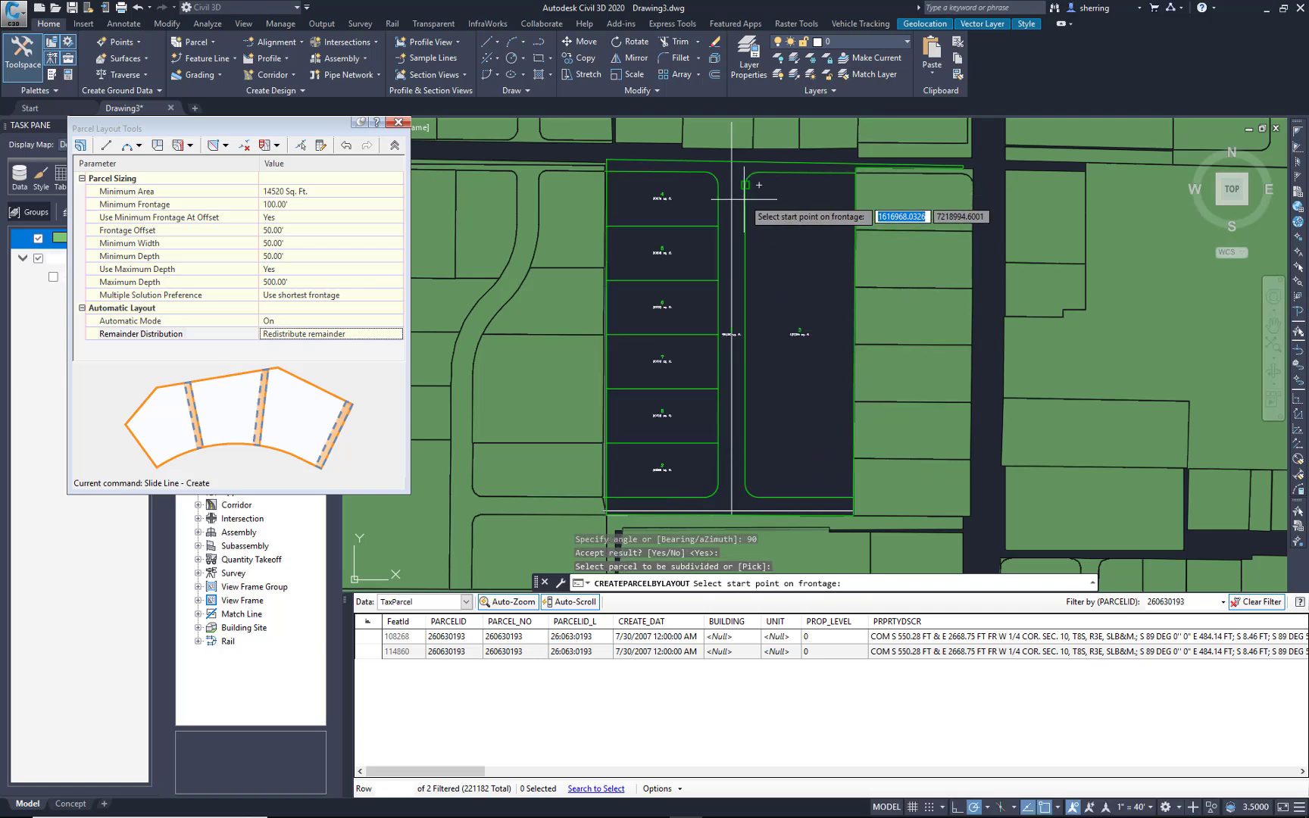
left_click(745, 184)
left_click(744, 475)
type("5")
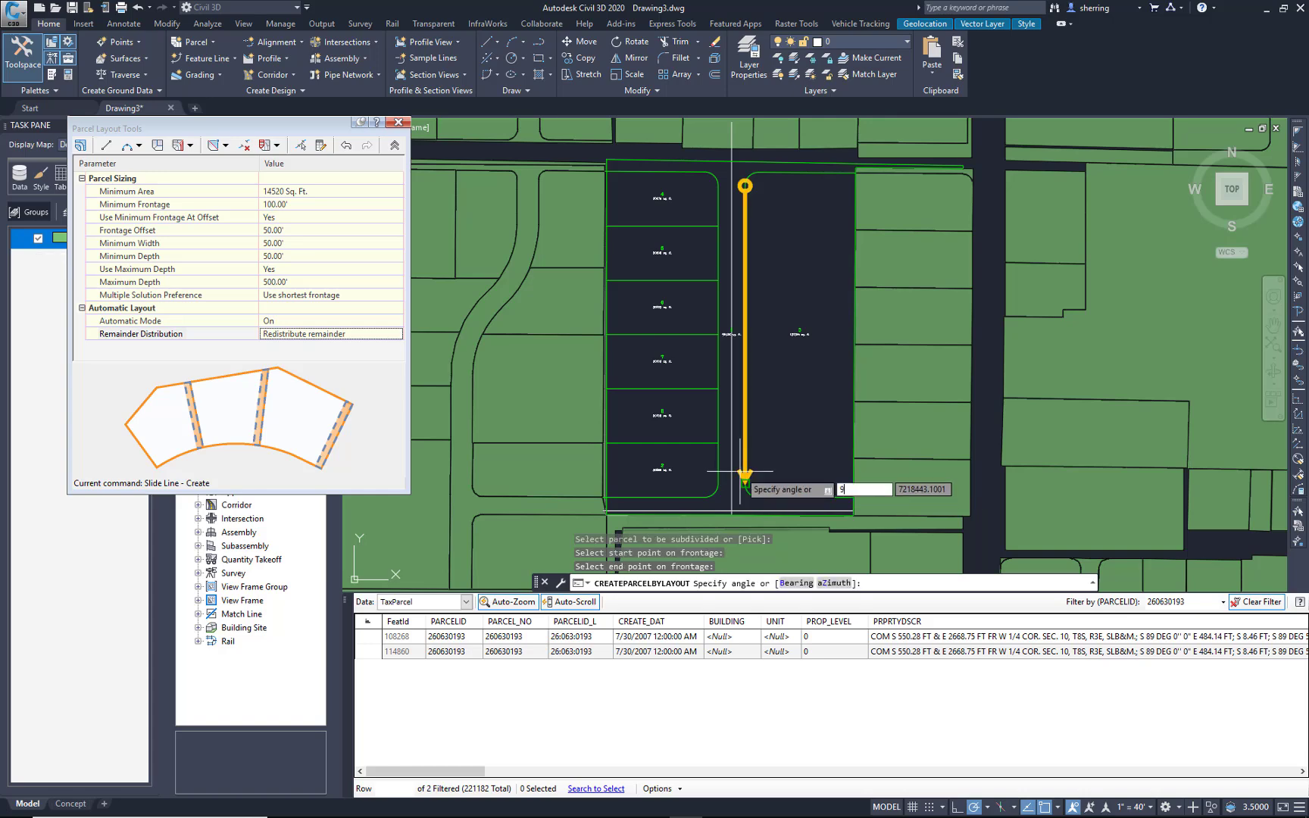
type("0")
key("Return")
key("Return")
key("Escape")
key("Escape")
key("Escape")
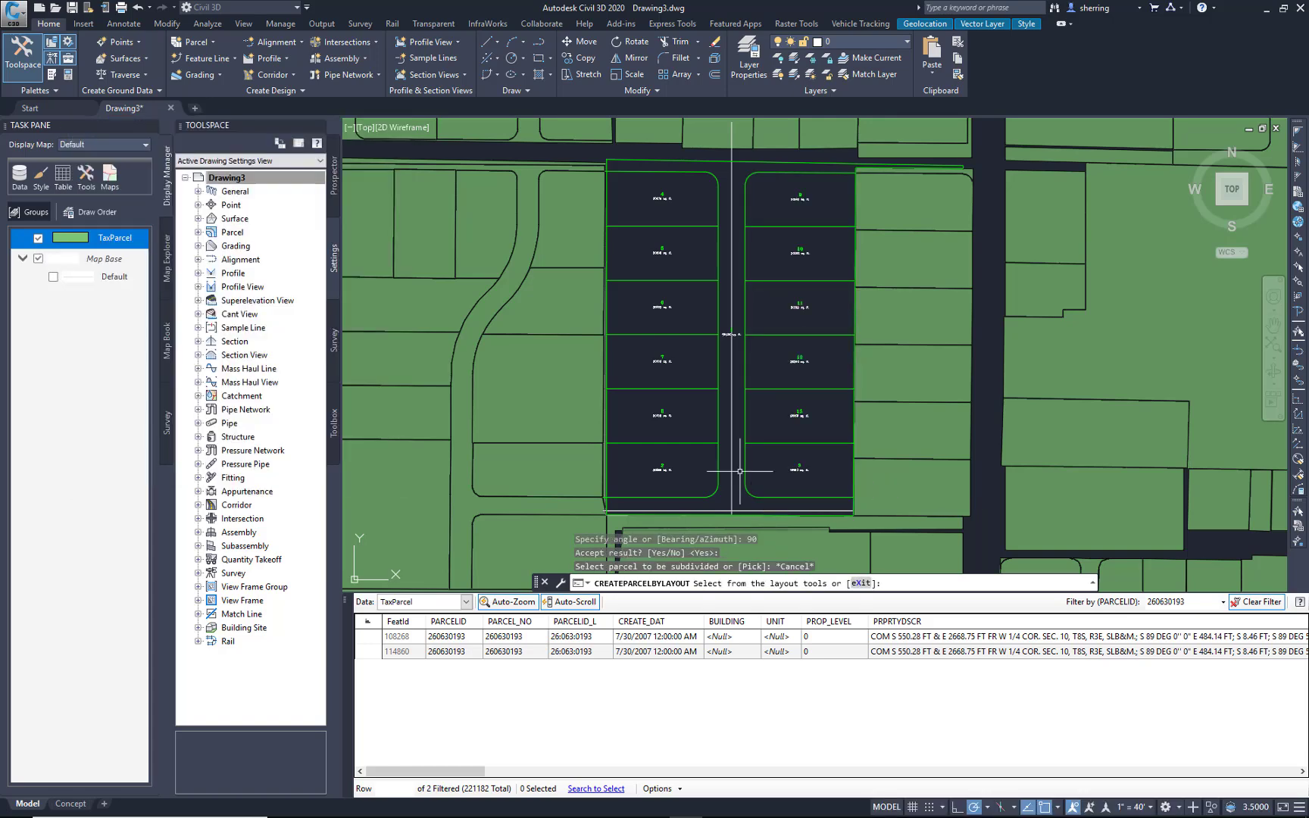
Select the outer boundary segment around the subdivided lots to bring up parcel segment editing tools.
scroll(786, 405, "down", 2)
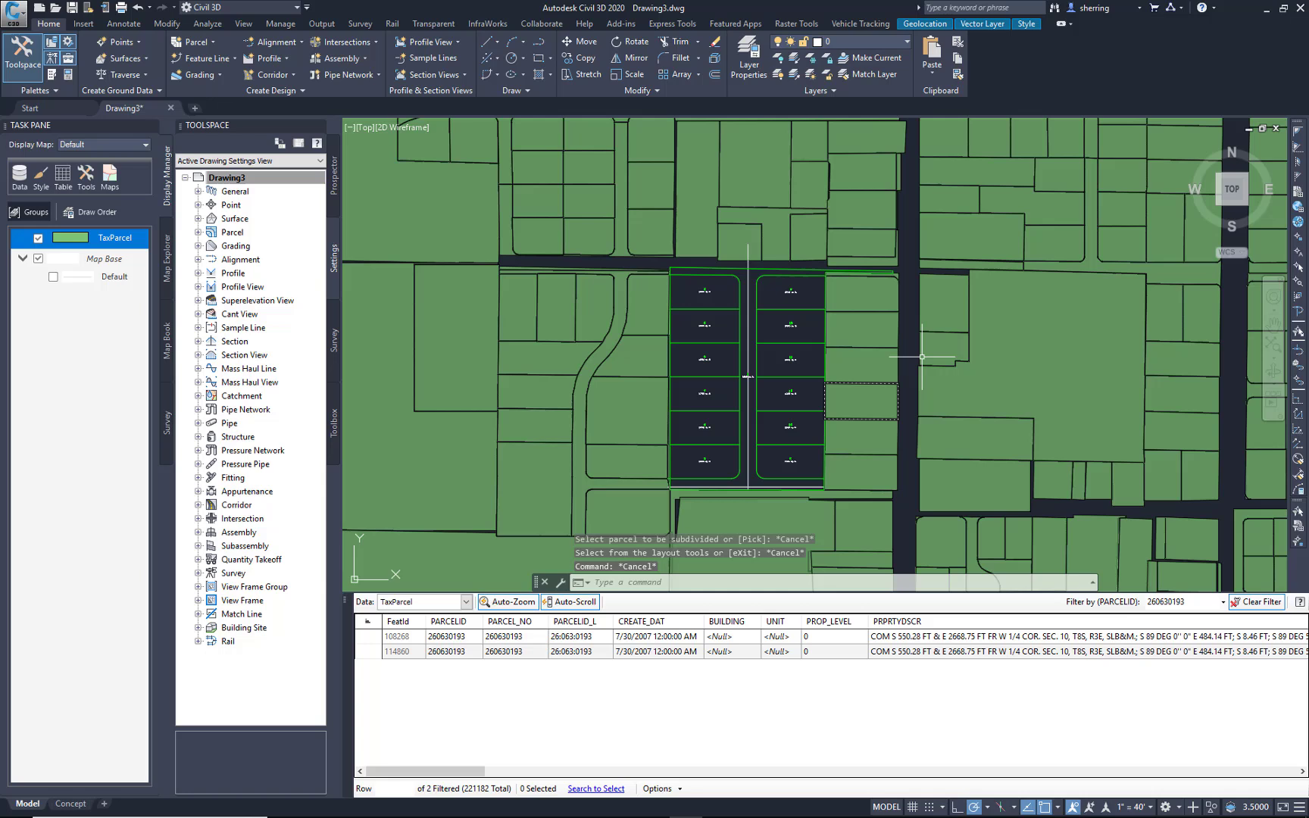
left_click(802, 269)
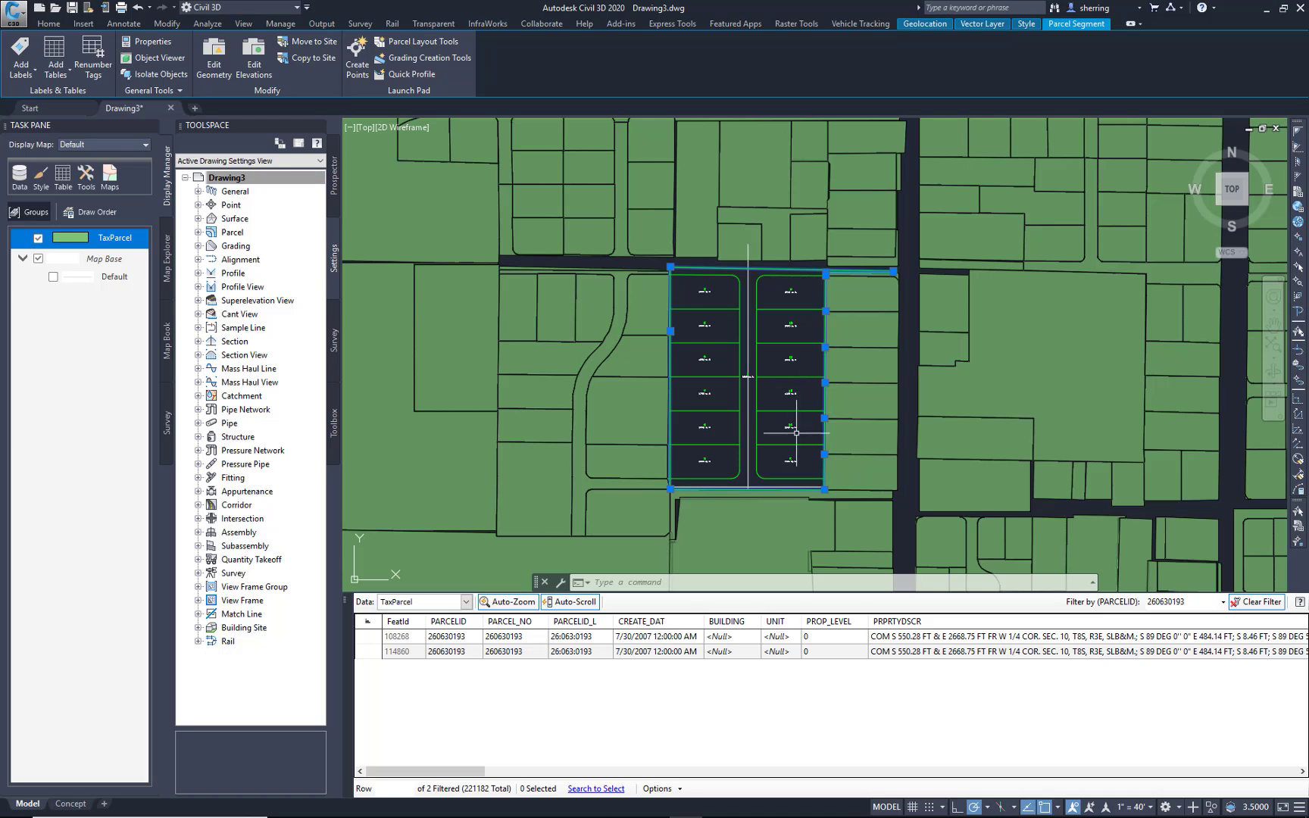
scroll(796, 433, "up", 2)
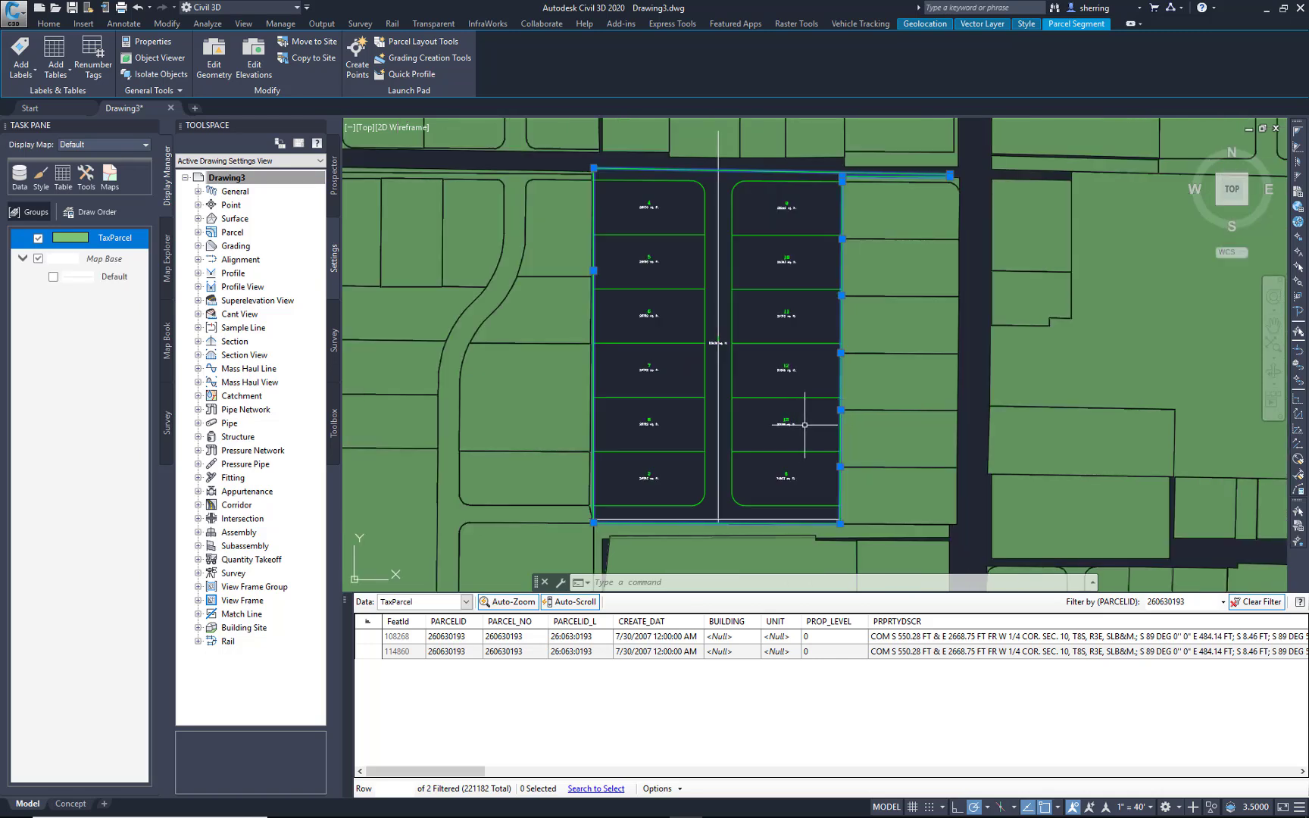